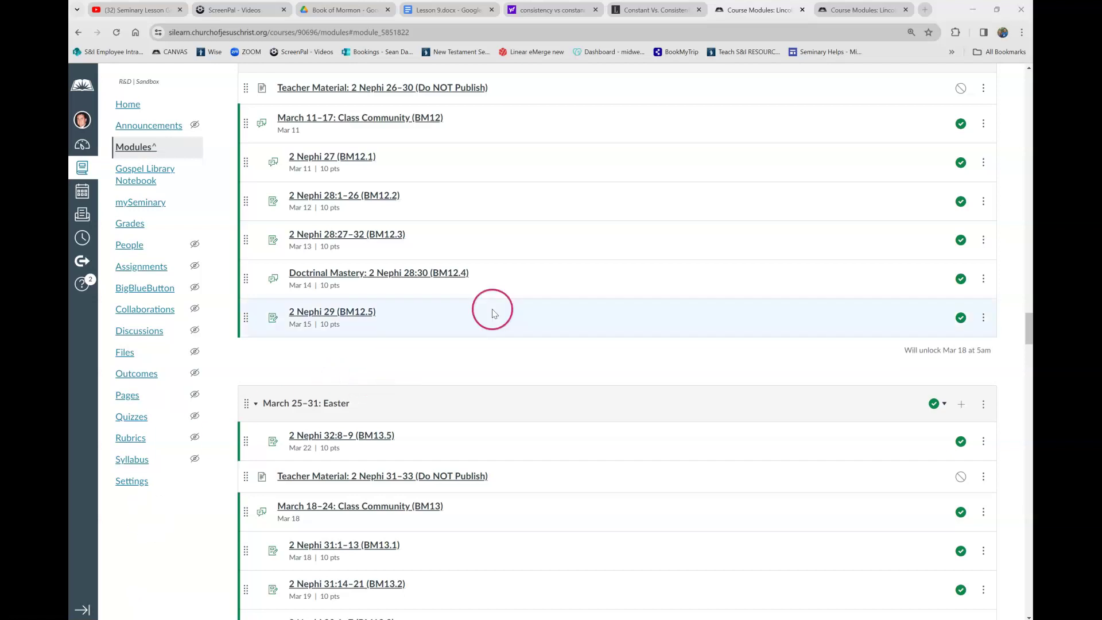
# - Open the 2 Nephi 28:1–26 (BM12.2) assignment from the course modules and look through its lesson content
pyautogui.click(854, 12)
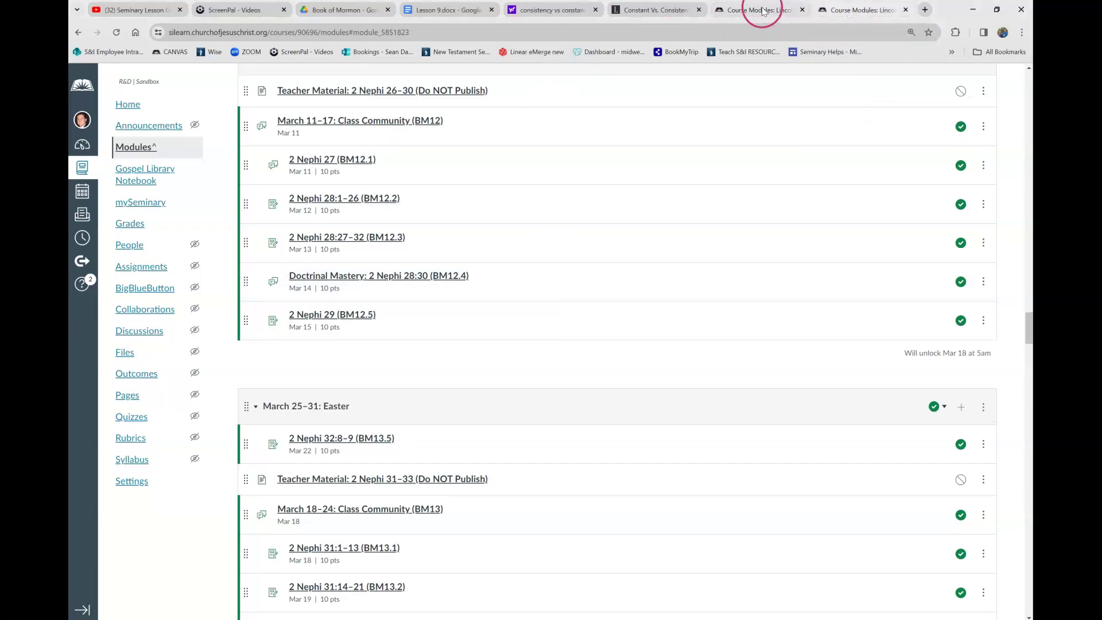
pyautogui.click(761, 12)
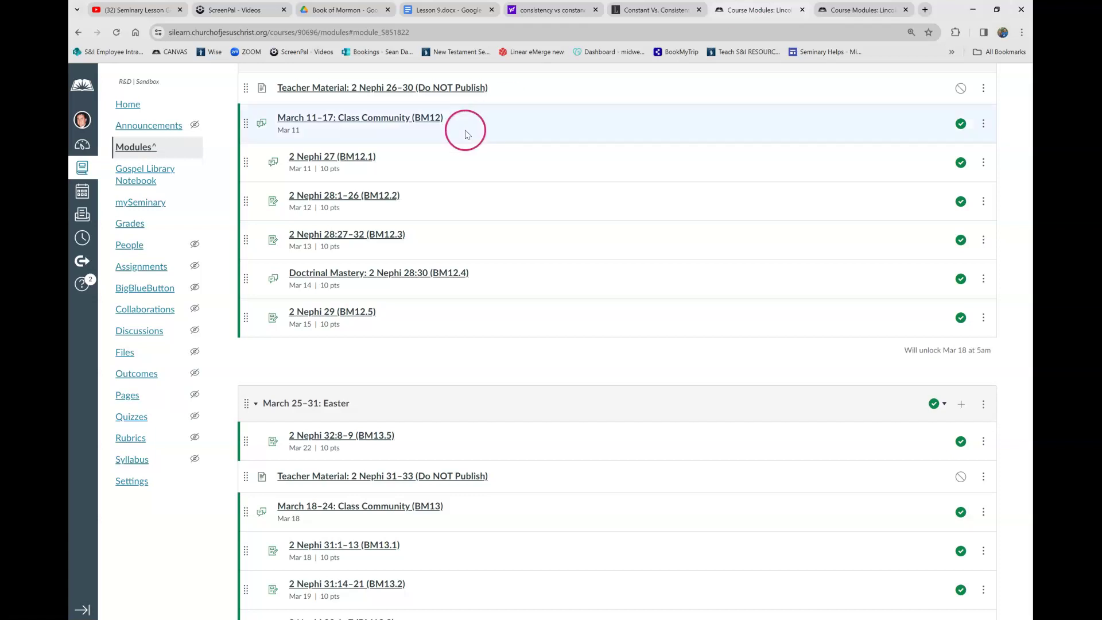
pyautogui.click(354, 197)
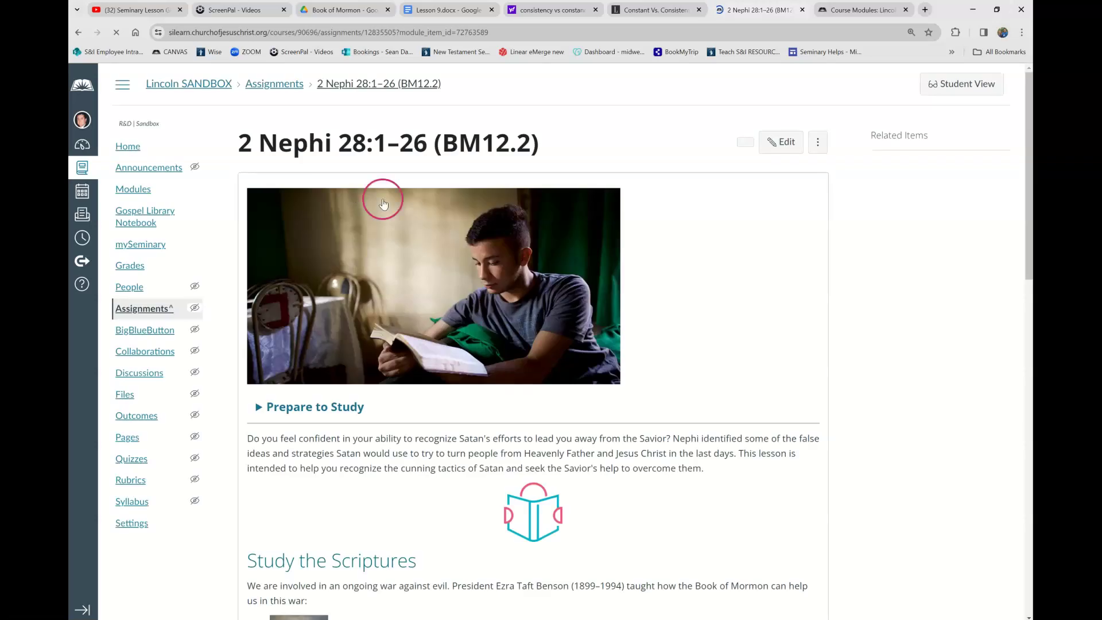
pyautogui.scroll(-5, 520, 370)
pyautogui.scroll(-1, 523, 381)
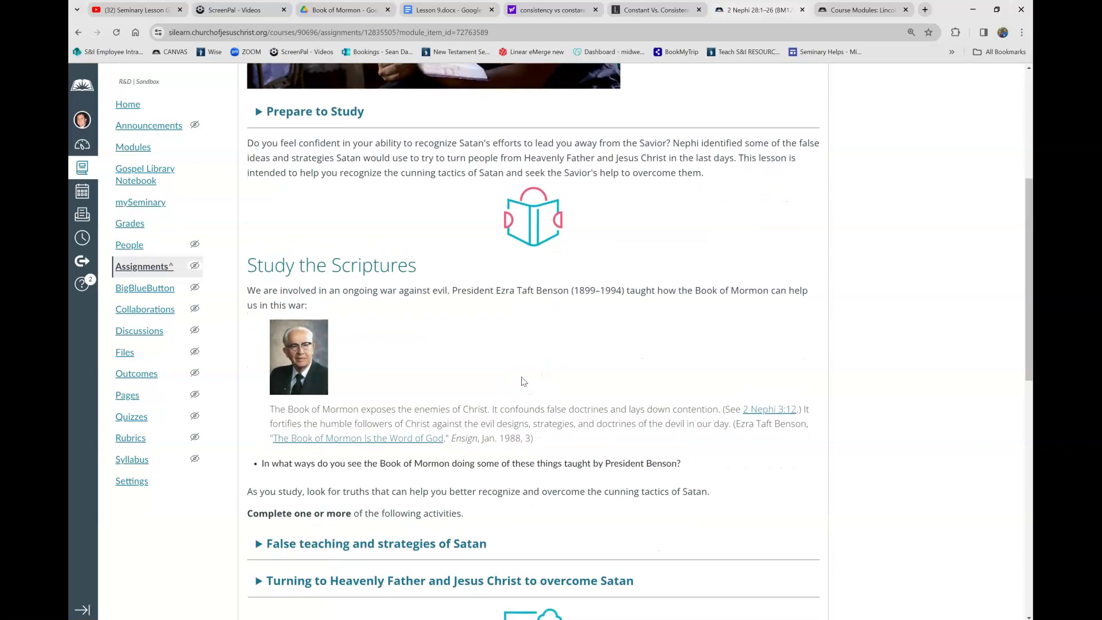
pyautogui.click(489, 409)
pyautogui.click(403, 368)
pyautogui.scroll(-5, 459, 400)
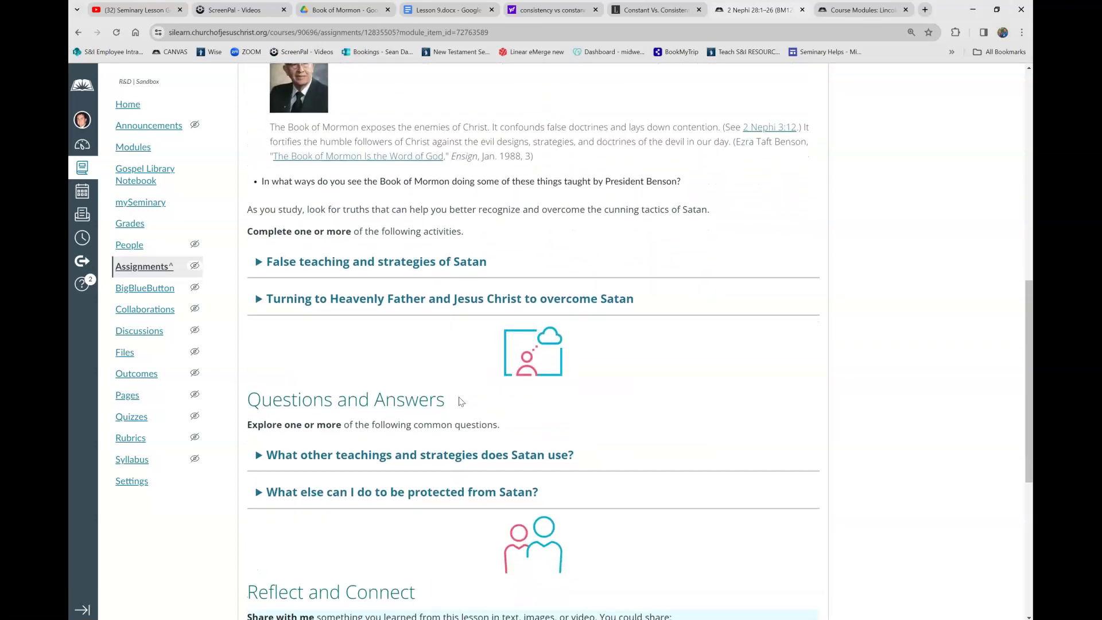
pyautogui.scroll(-6, 459, 400)
pyautogui.scroll(15, 459, 397)
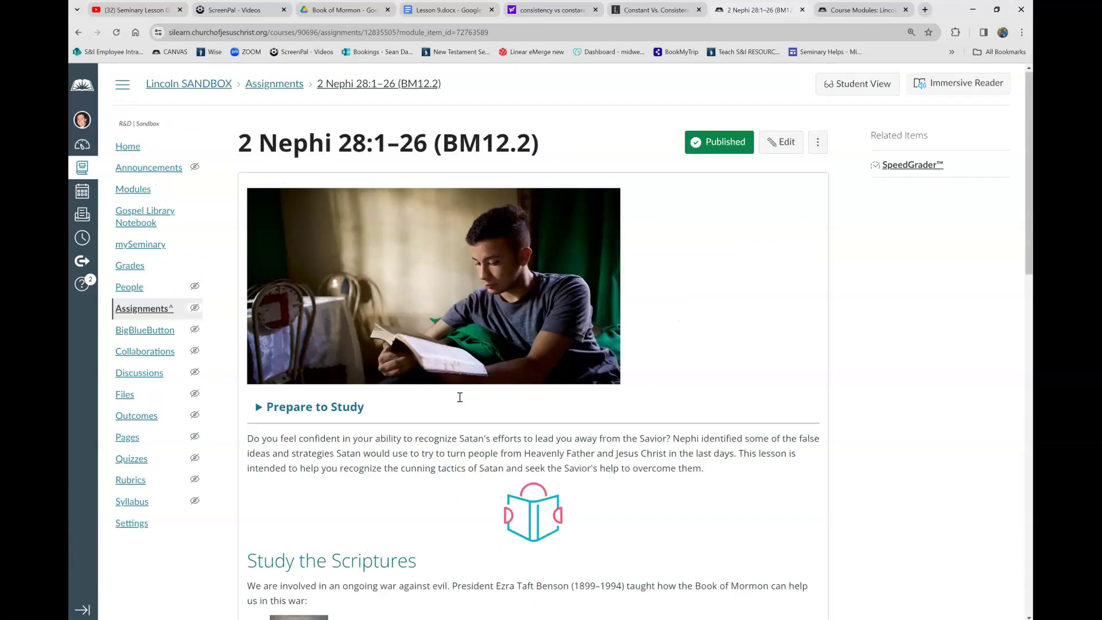
# - Copy the full title of the 2 Nephi 28:1–26 (BM12.2) assignment
pyautogui.click(474, 265)
pyautogui.moveTo(544, 149); pyautogui.dragTo(236, 147)
pyautogui.hotkey('ctrl', 'c')
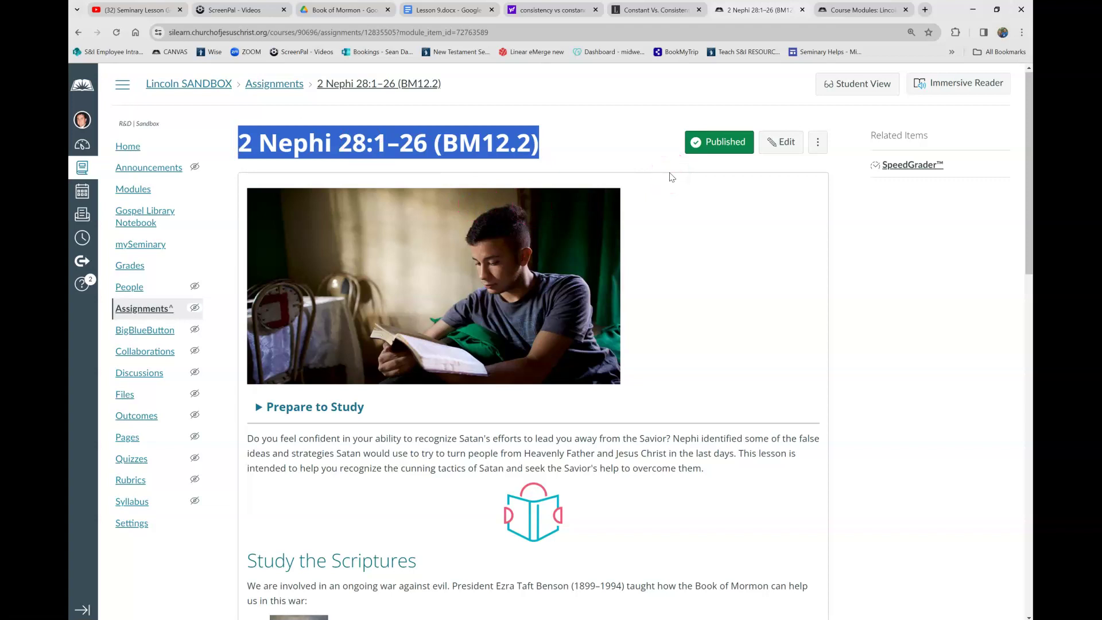
# - In the second course tab, start a new discussion and paste 2 Nephi 28:1–26 (BM12.2) as its topic title
pyautogui.click(864, 15)
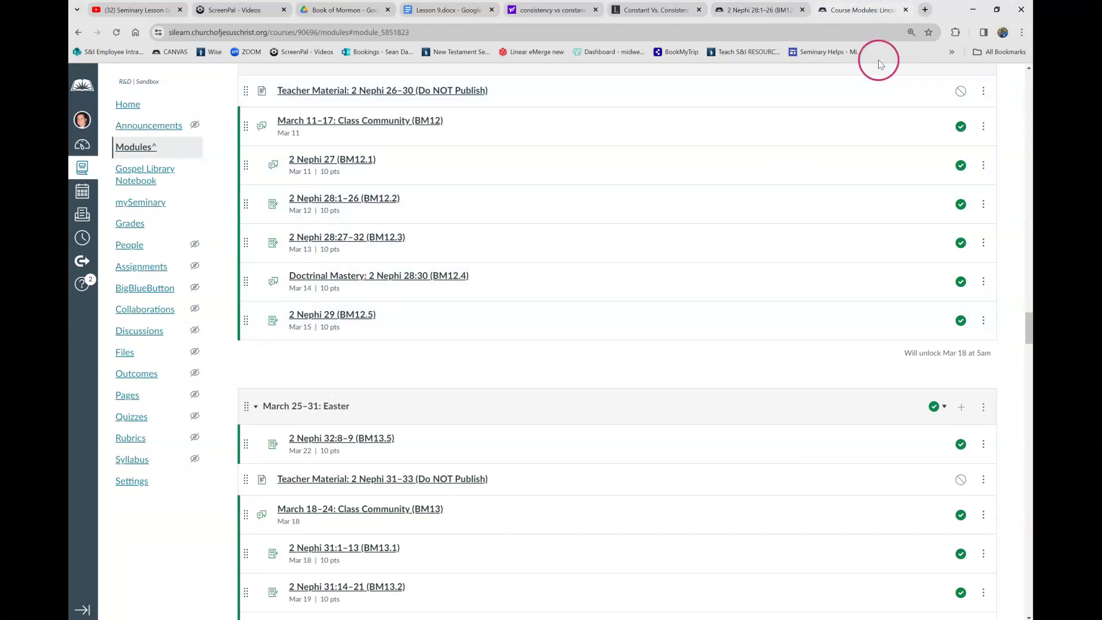
pyautogui.click(145, 331)
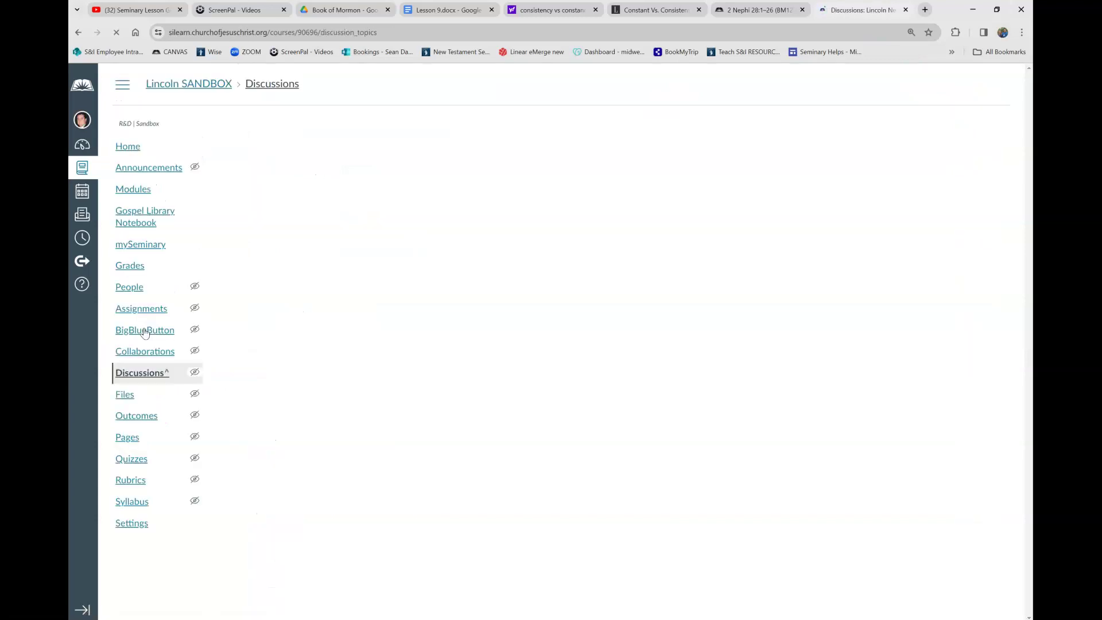
pyautogui.click(157, 326)
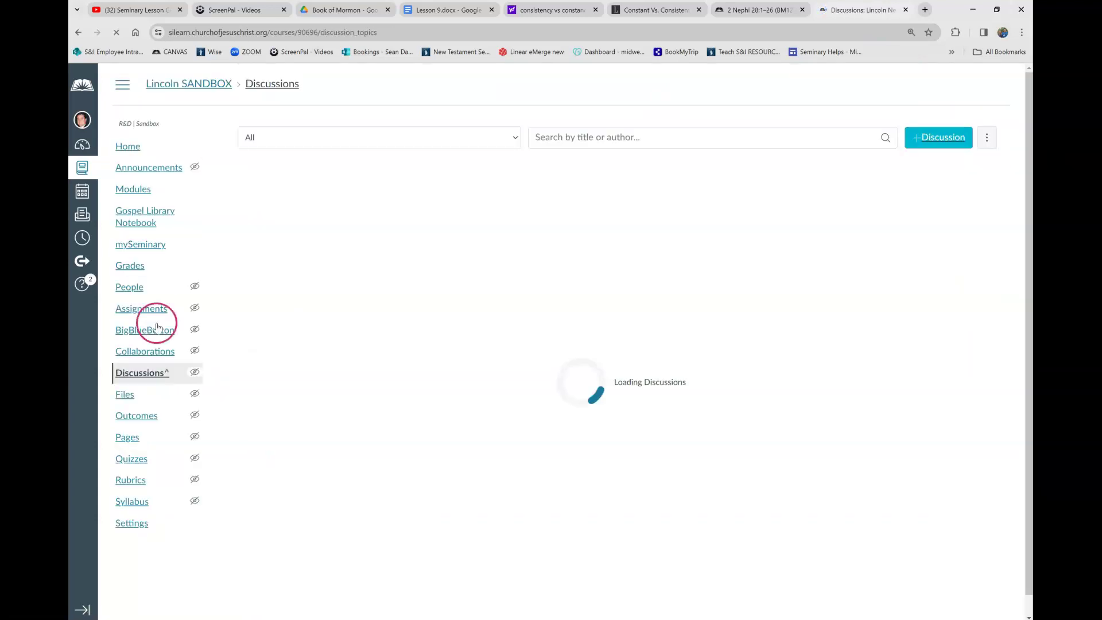
pyautogui.click(921, 141)
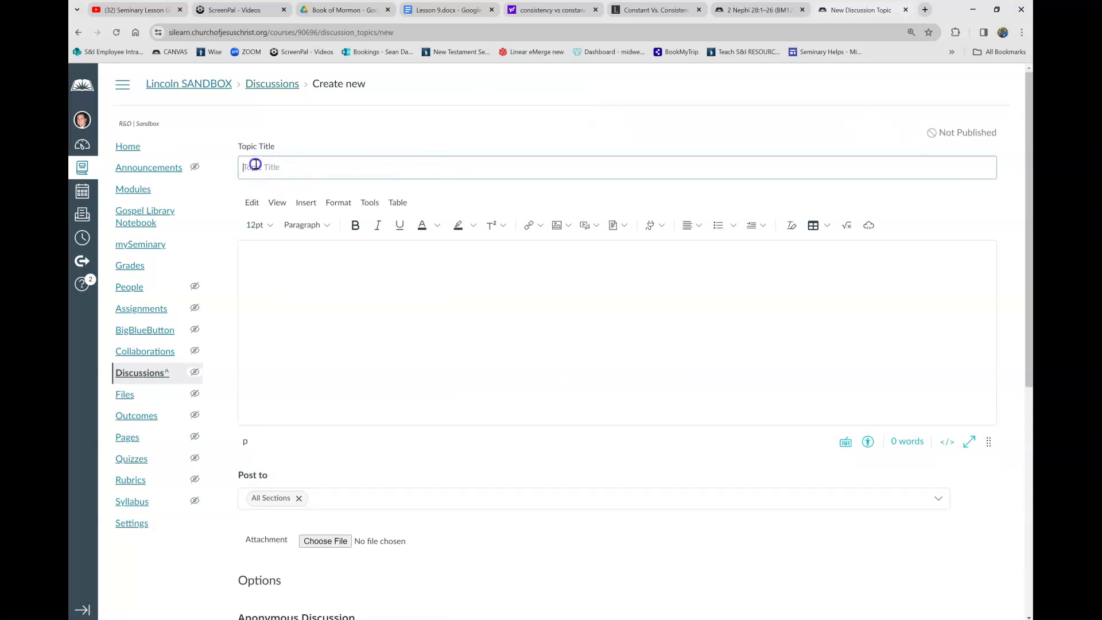
pyautogui.hotkey('ctrl', 'v')
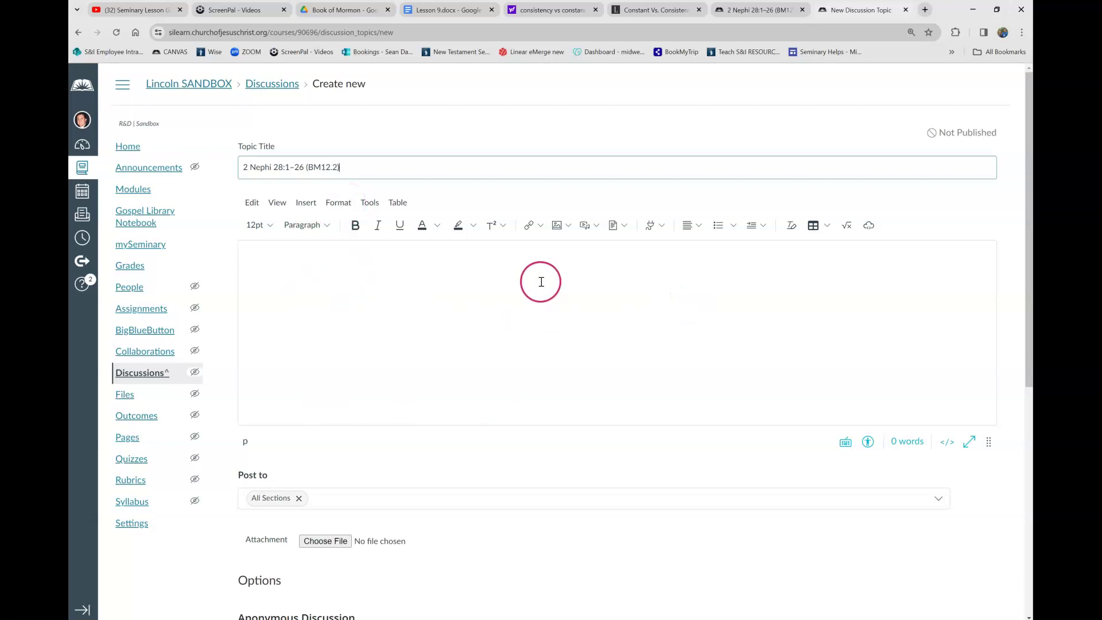
# - Return to the original 2 Nephi 28:1–26 assignment and open it for editing
pyautogui.click(758, 11)
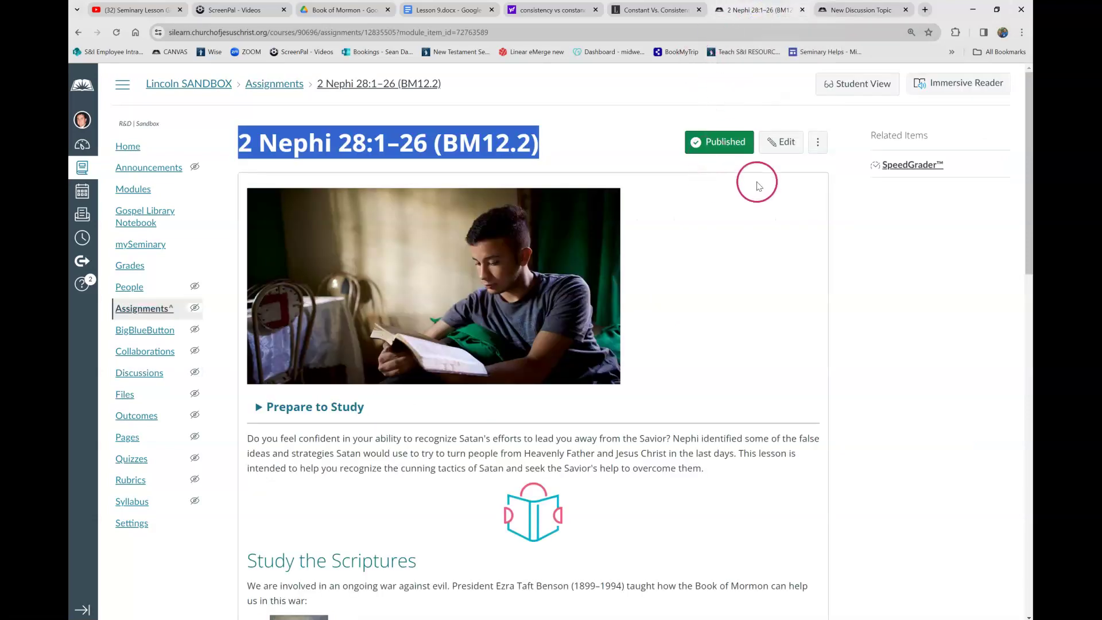
pyautogui.click(787, 142)
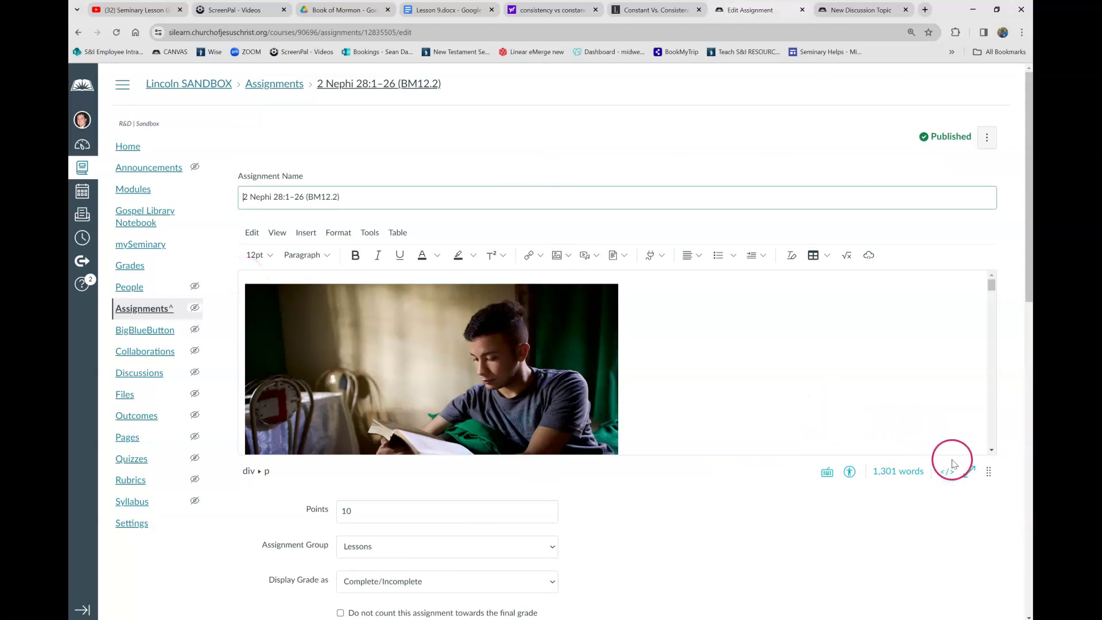
pyautogui.click(969, 471)
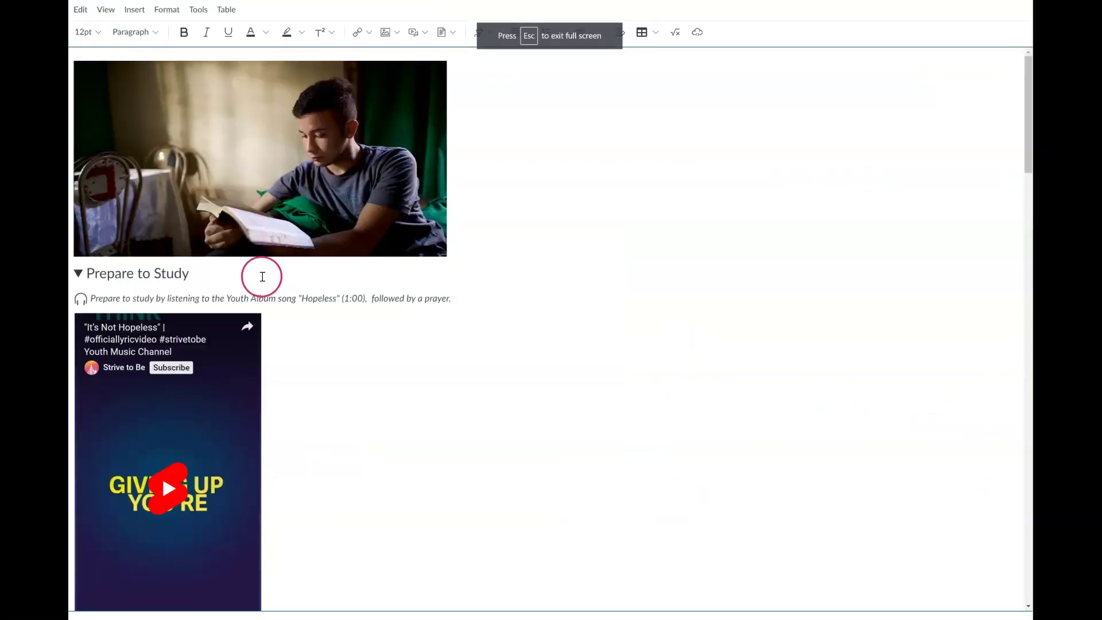
pyautogui.click(77, 49)
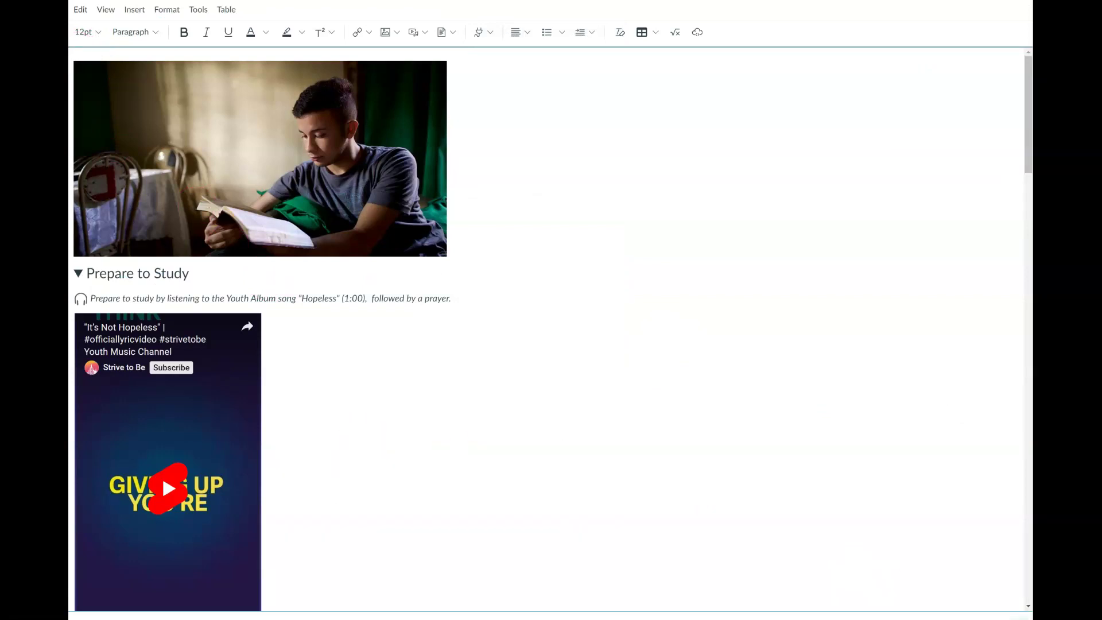
pyautogui.press('Escape')
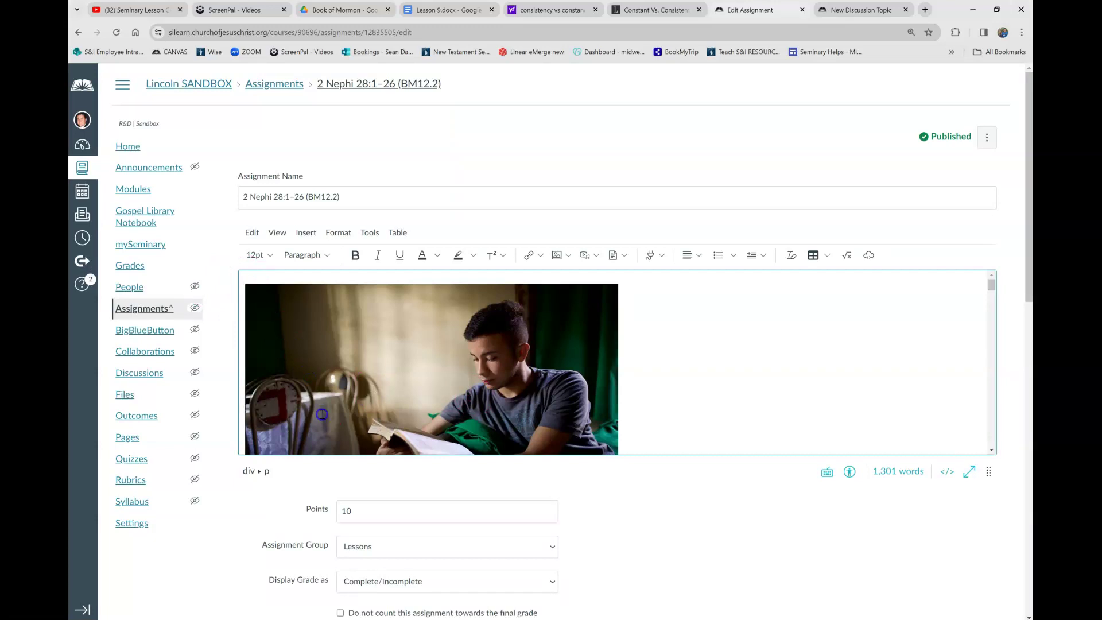
# - Select the assignment's entire description, through the closing Reflect and Connect section, and copy it
pyautogui.click(603, 416)
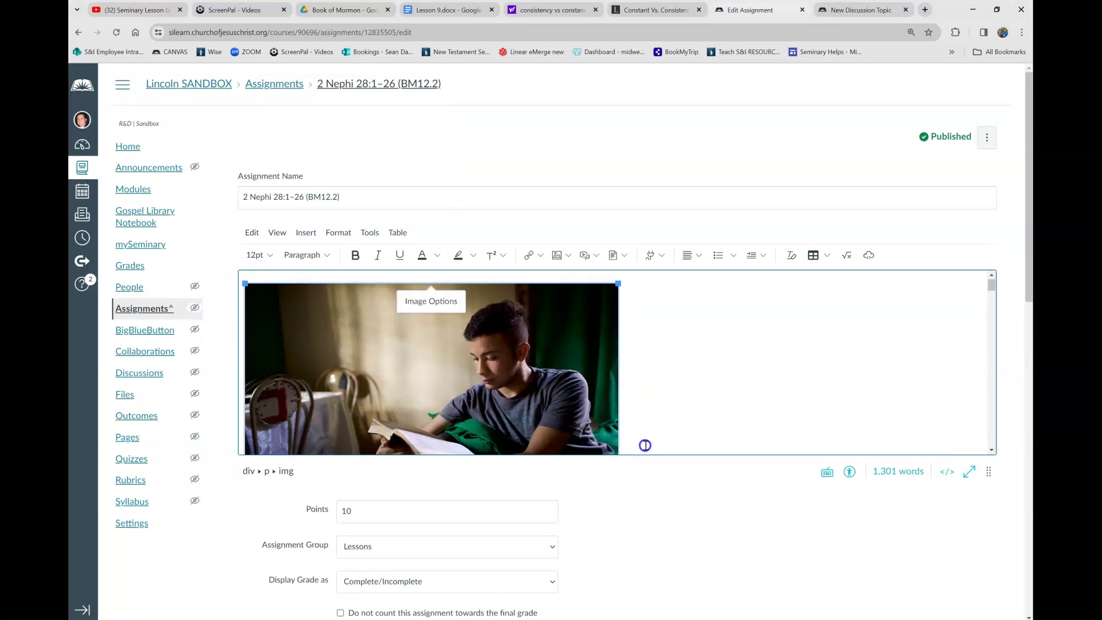
pyautogui.scroll(-2, 647, 446)
pyautogui.scroll(-10, 646, 448)
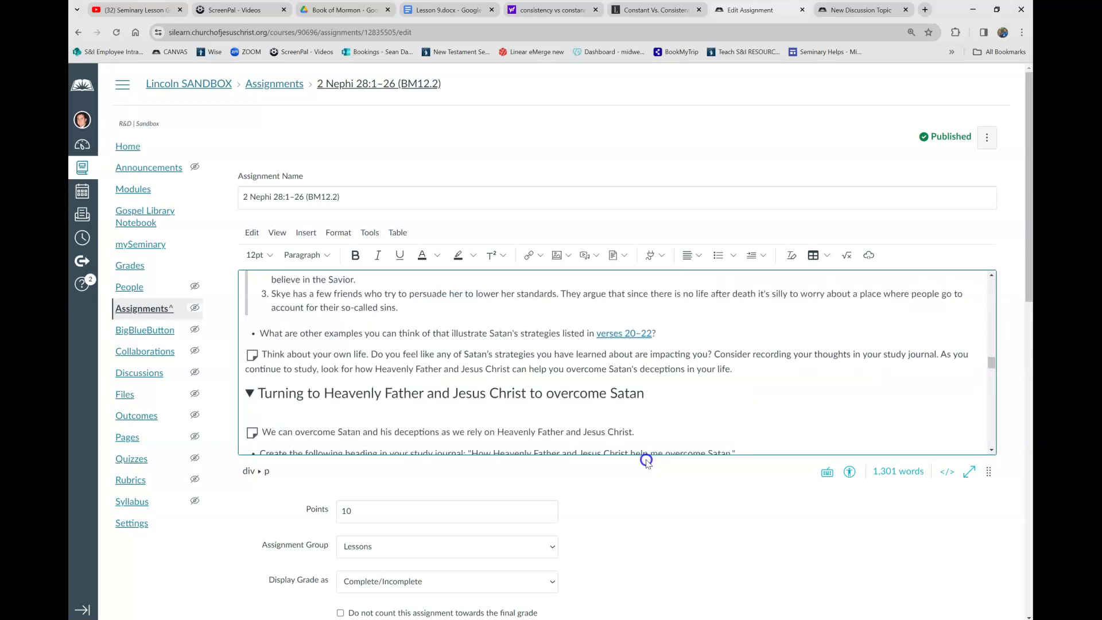
pyautogui.scroll(-1, 666, 402)
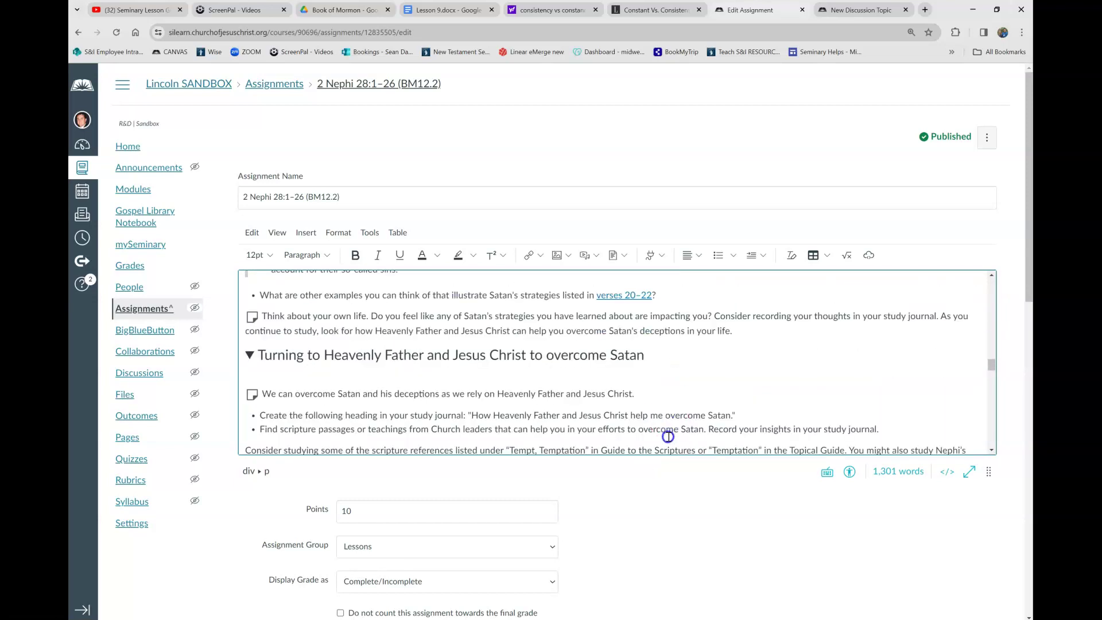
pyautogui.scroll(-10, 668, 433)
pyautogui.moveTo(674, 458); pyautogui.dragTo(484, 442)
pyautogui.click(411, 396)
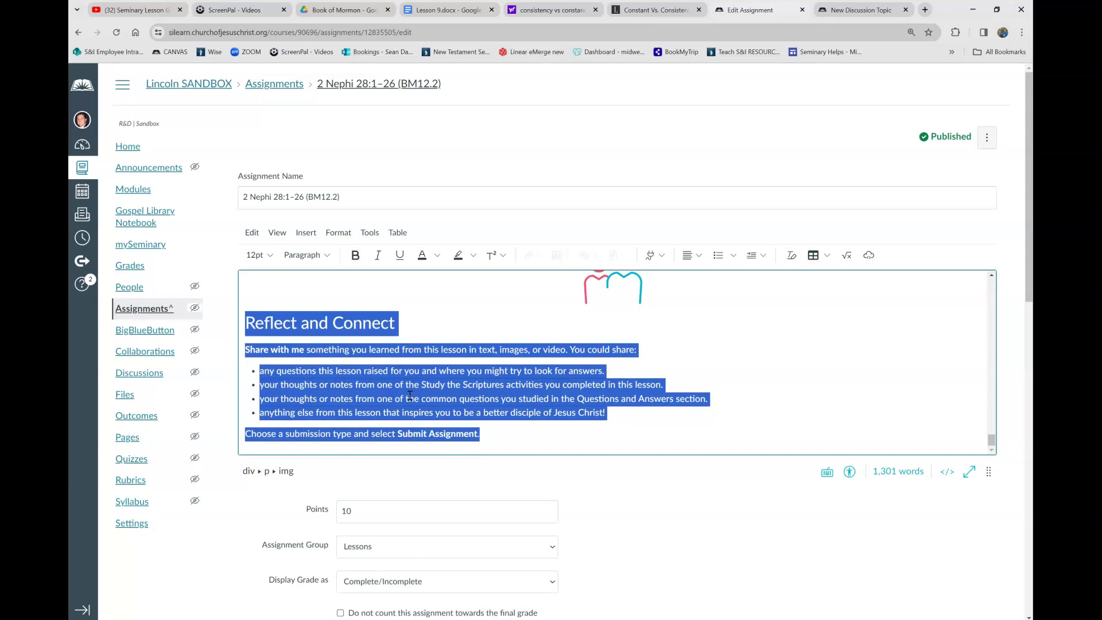
pyautogui.rightClick(409, 395)
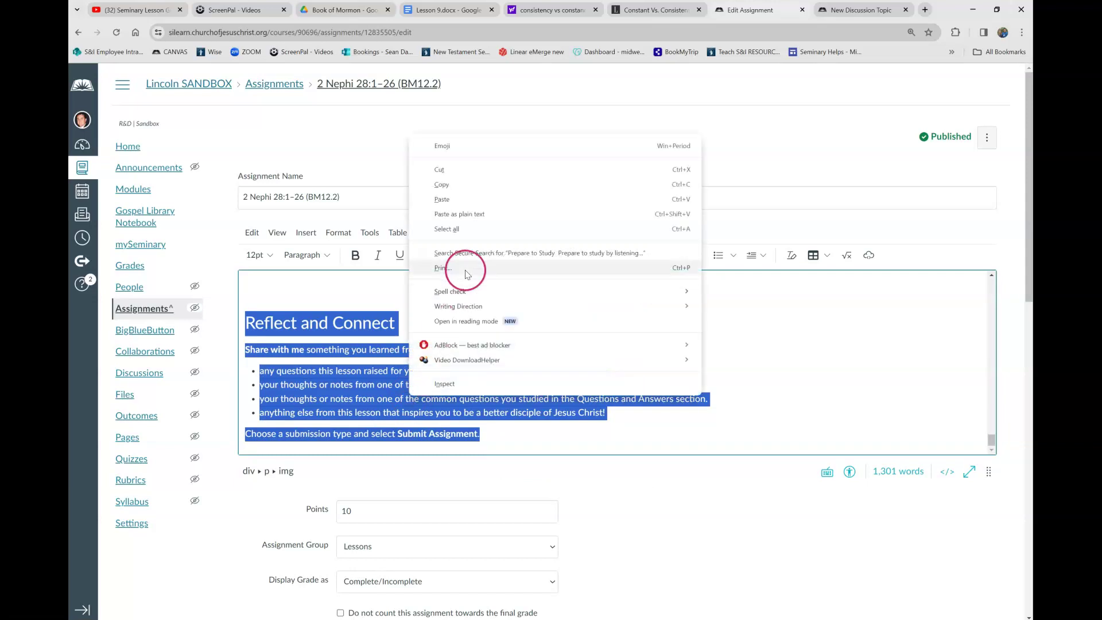
pyautogui.click(452, 184)
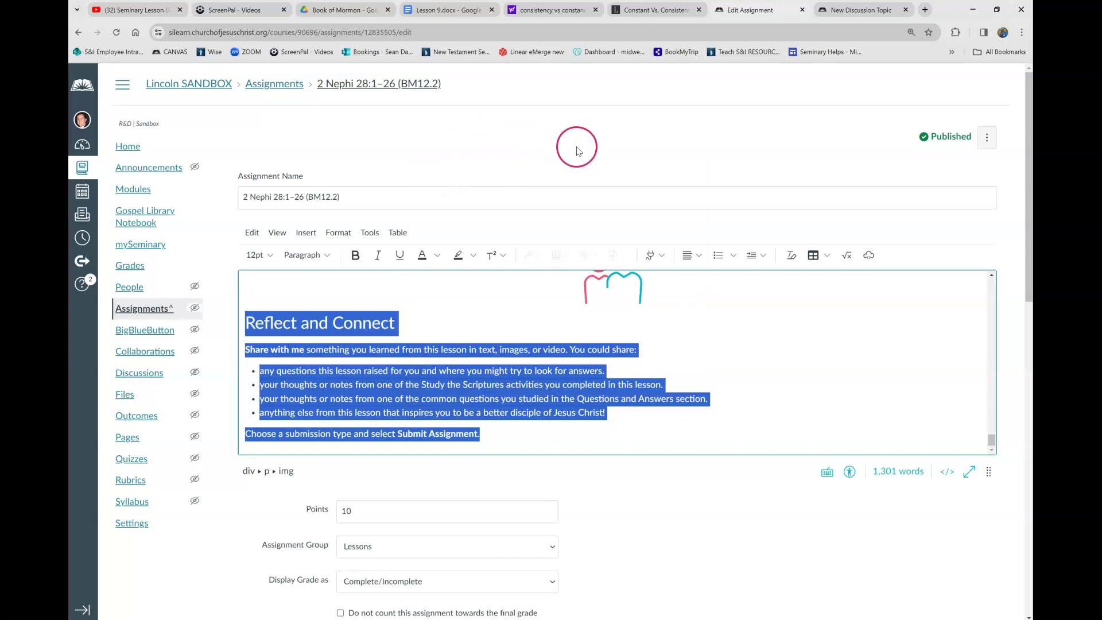
# - Paste the copied lesson content into the body of the new discussion and check it up to the opening image
pyautogui.click(868, 12)
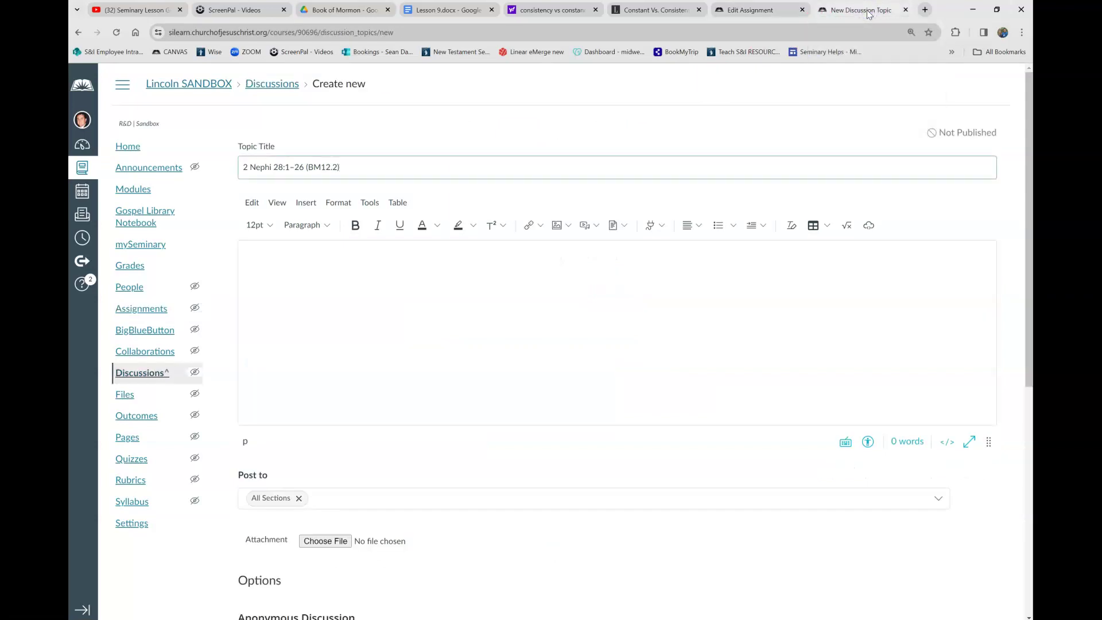
pyautogui.click(258, 250)
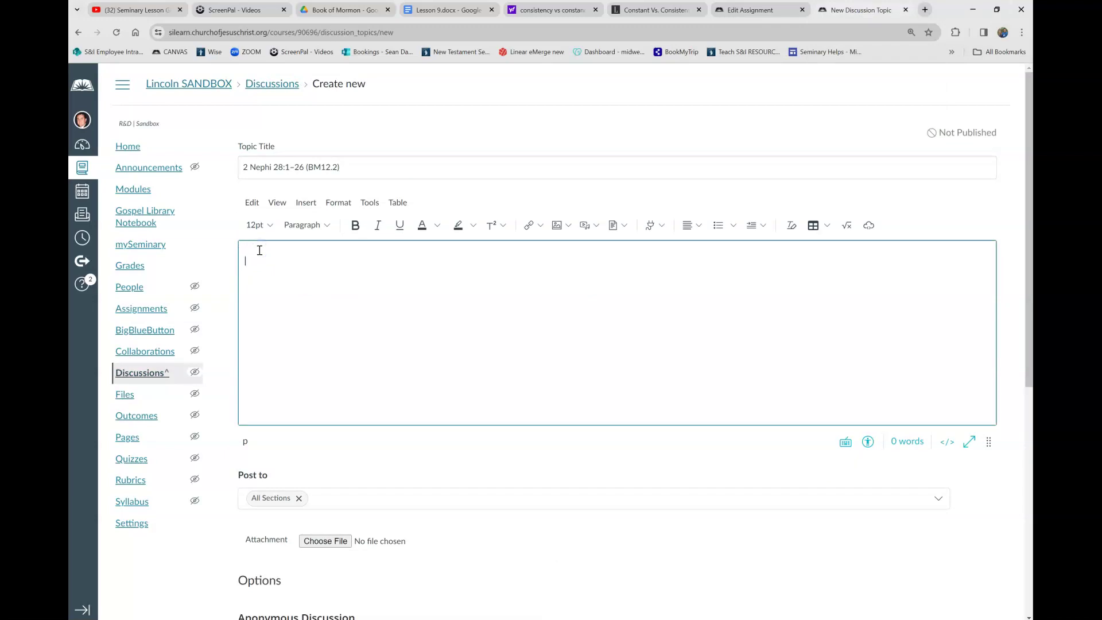
pyautogui.hotkey('ctrl', 'v')
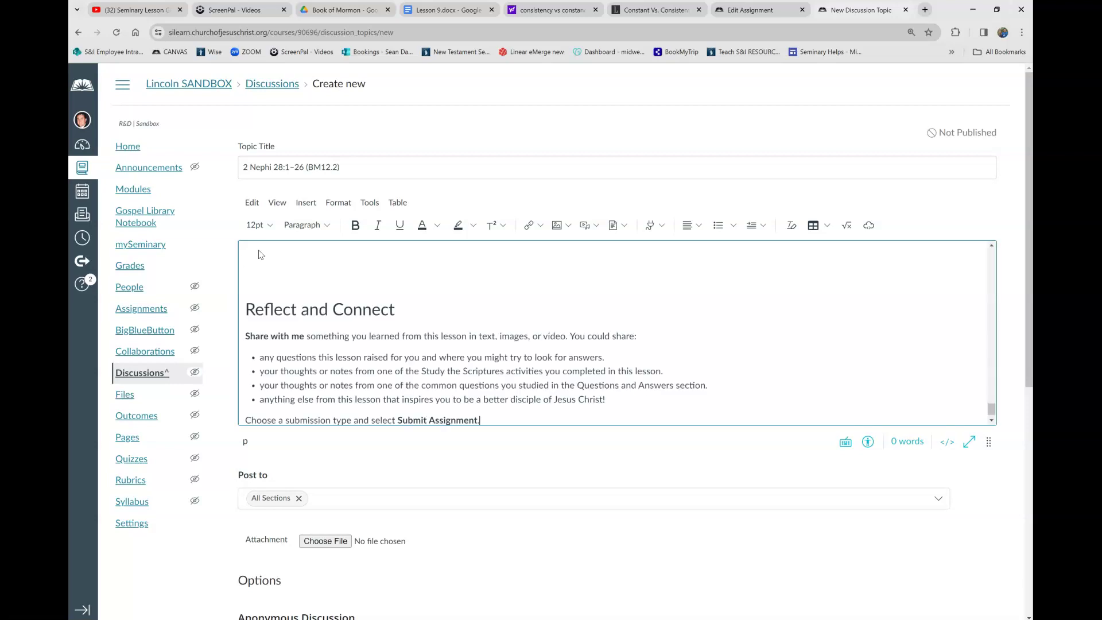
pyautogui.click(268, 244)
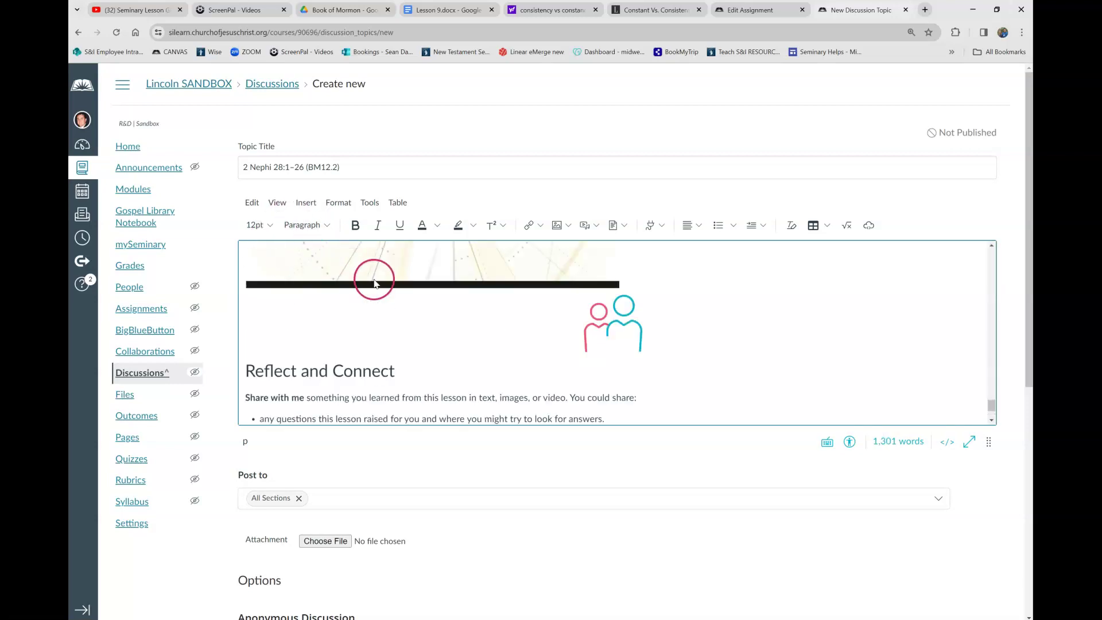
pyautogui.scroll(3, 372, 283)
pyautogui.scroll(10, 374, 283)
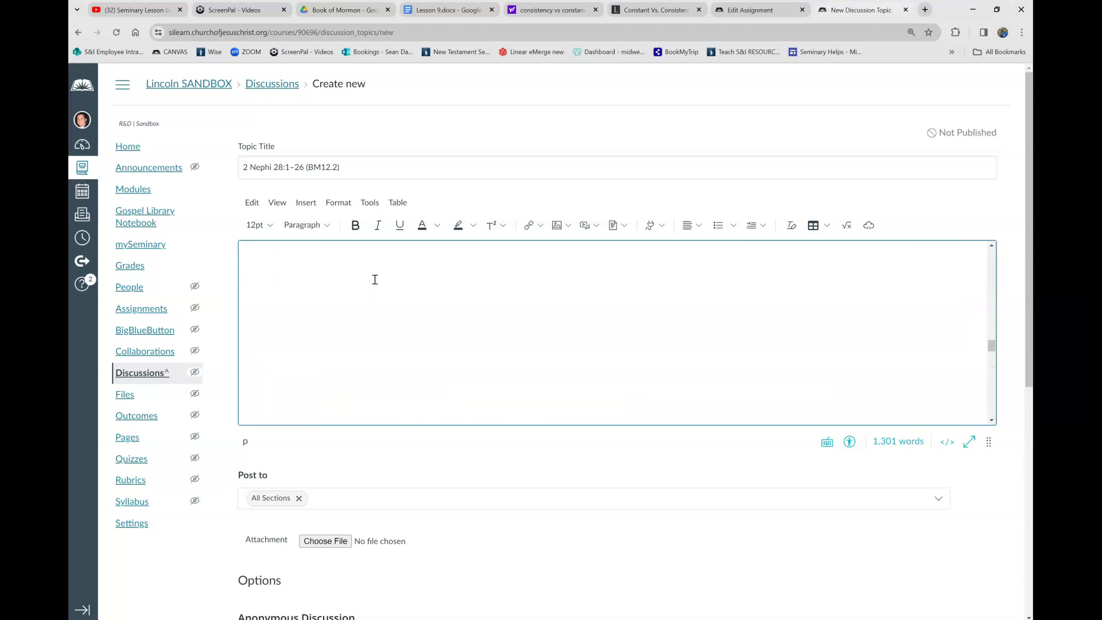
pyautogui.scroll(3, 375, 280)
pyautogui.scroll(3, 374, 280)
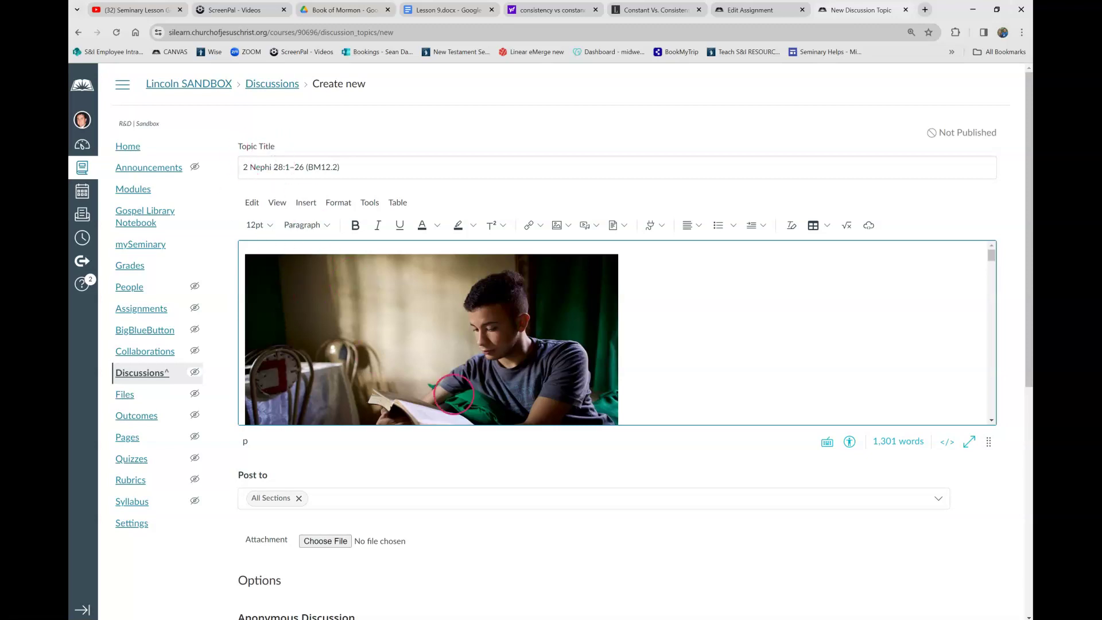
# - Replace the closing line about choosing a submission type and selecting Submit Assignment with "REPLY to the discussion board below."
pyautogui.scroll(-5, 683, 392)
pyautogui.scroll(-8, 684, 393)
pyautogui.scroll(-10, 684, 393)
pyautogui.scroll(-10, 683, 393)
pyautogui.scroll(-8, 684, 393)
pyautogui.click(436, 387)
pyautogui.click(475, 336)
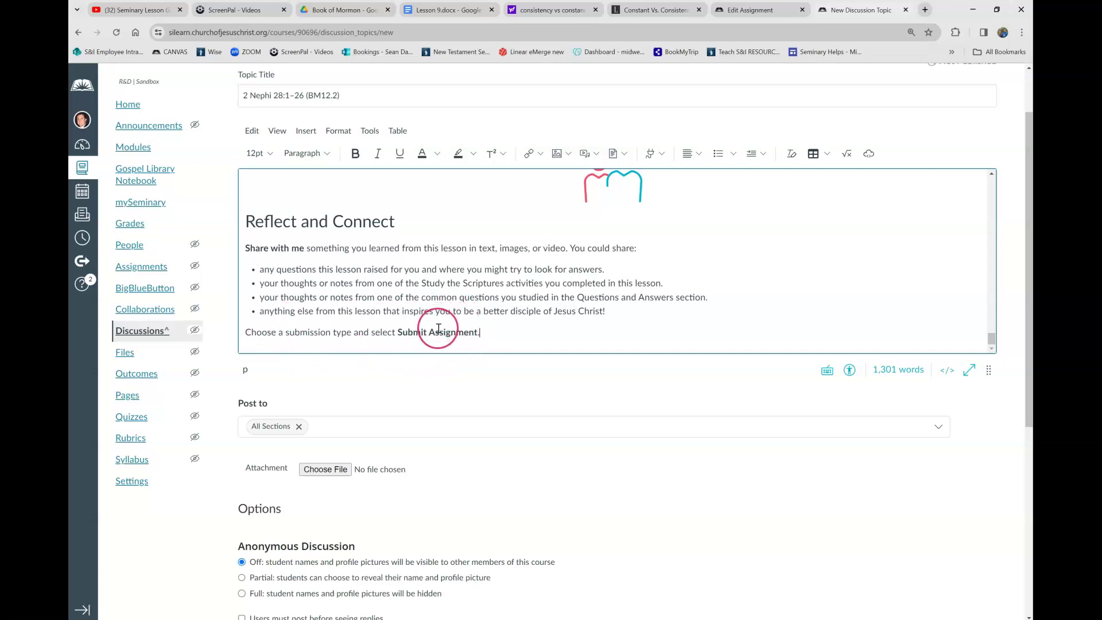
pyautogui.click(476, 334)
pyautogui.moveTo(477, 333); pyautogui.dragTo(252, 332)
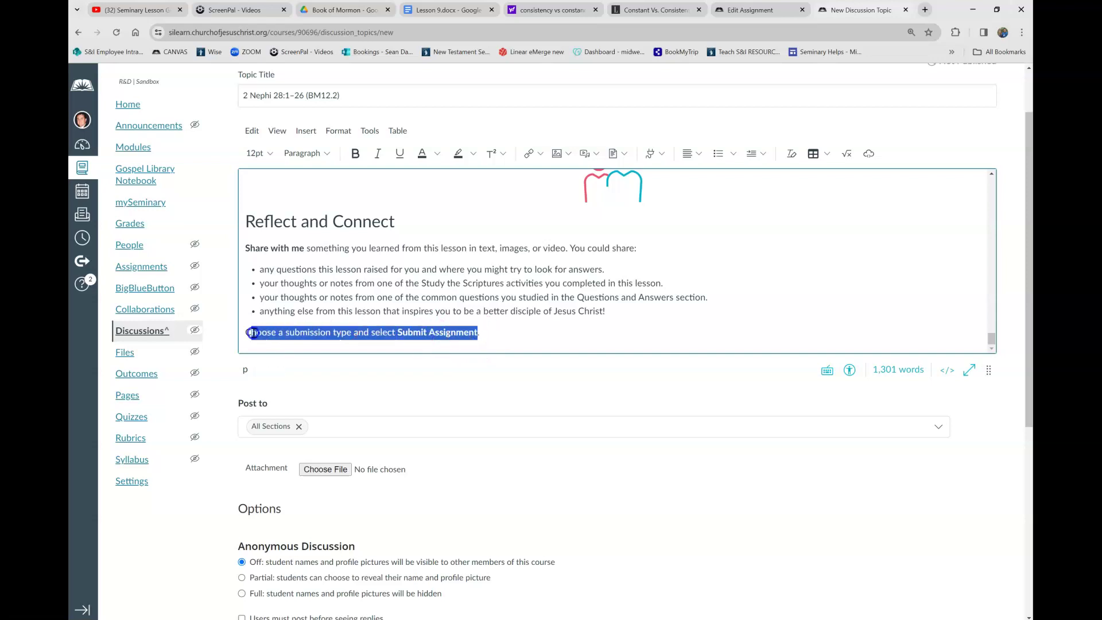
pyautogui.press('BackSpace')
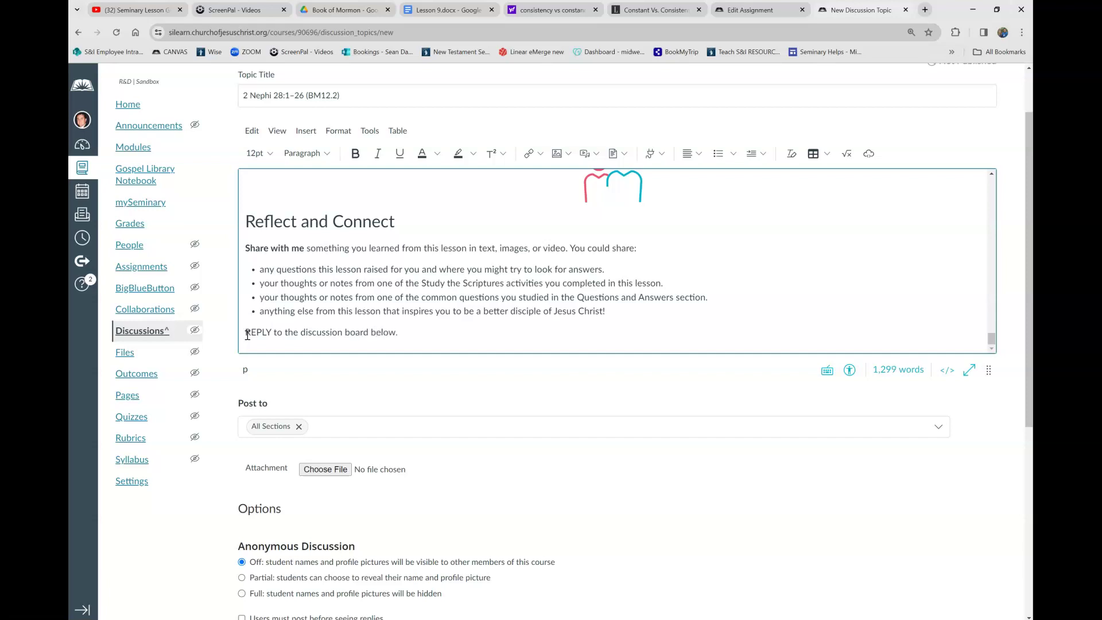
# - Review the Reflect and Connect bullet points, then save and publish the new discussion
pyautogui.click(483, 300)
pyautogui.moveTo(606, 312); pyautogui.dragTo(256, 268)
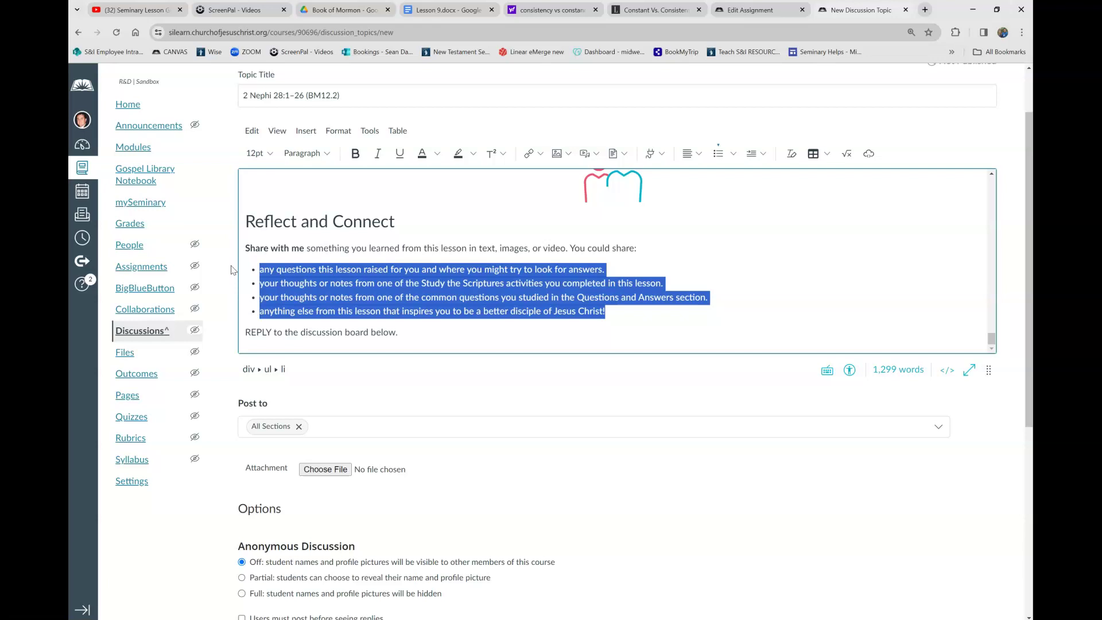
pyautogui.scroll(-5, 530, 462)
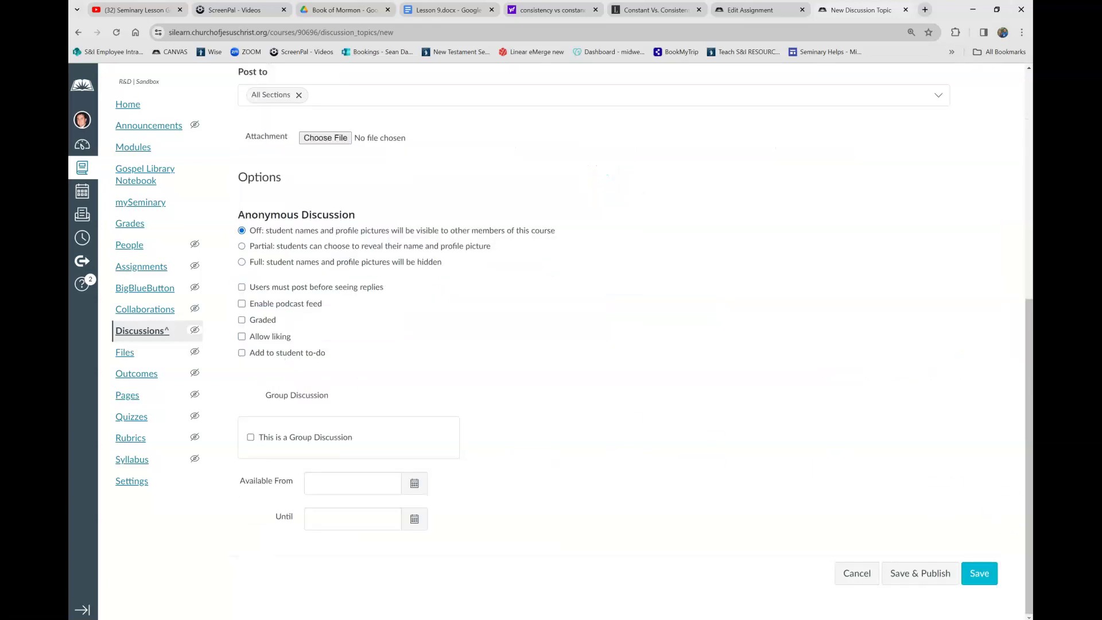
pyautogui.click(926, 579)
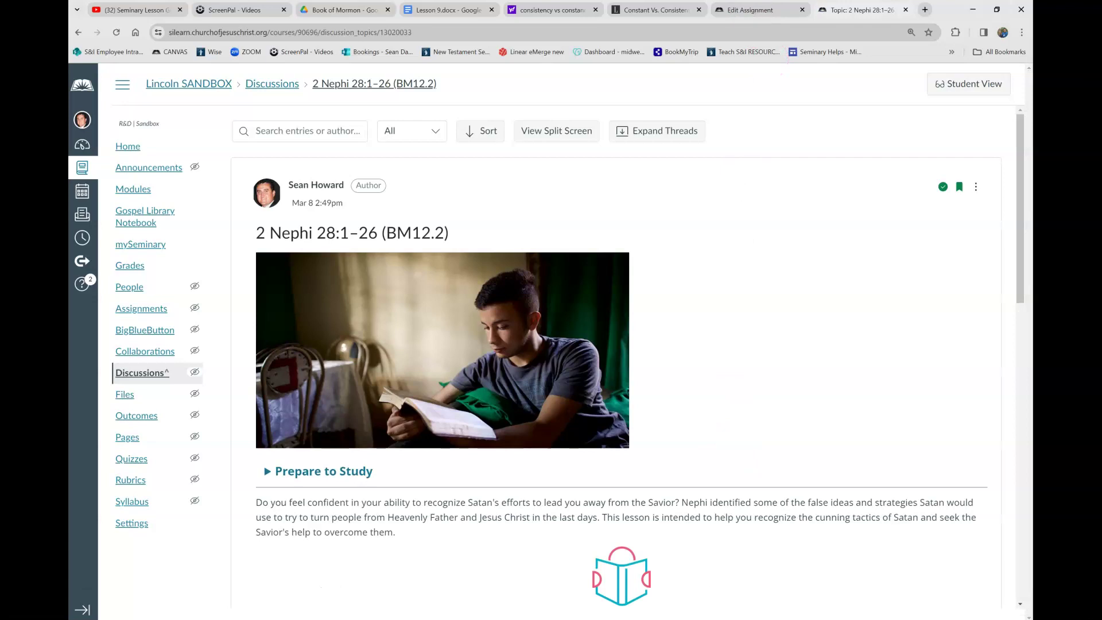
# - Return to the original 2 Nephi 28:1–26 (BM12.2) assignment and leave its editing page without saving changes
pyautogui.click(757, 10)
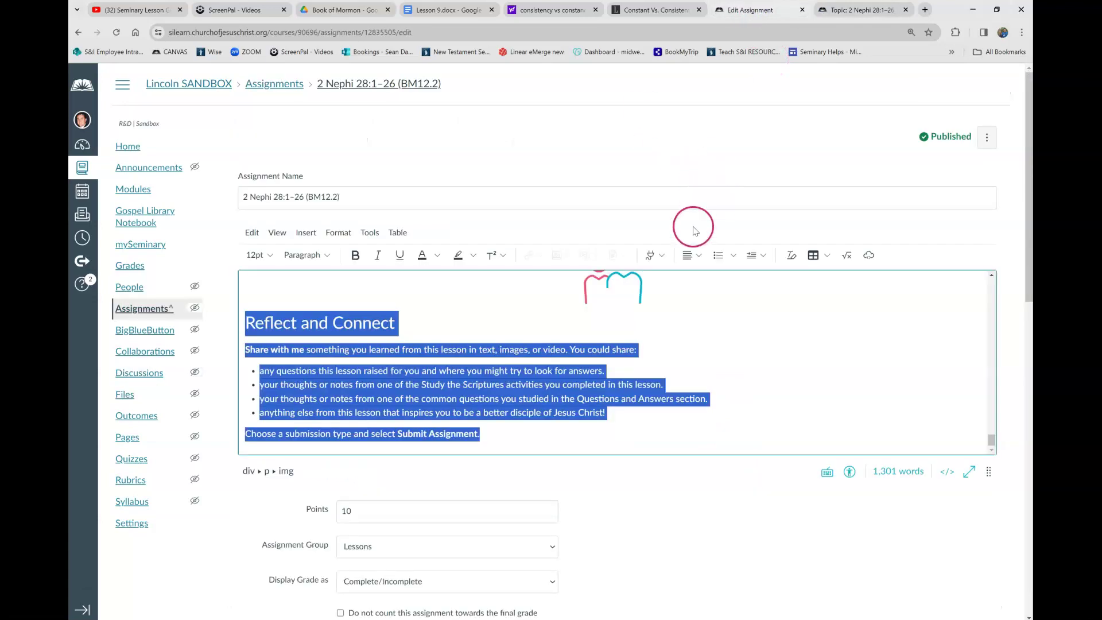
pyautogui.scroll(15, 729, 344)
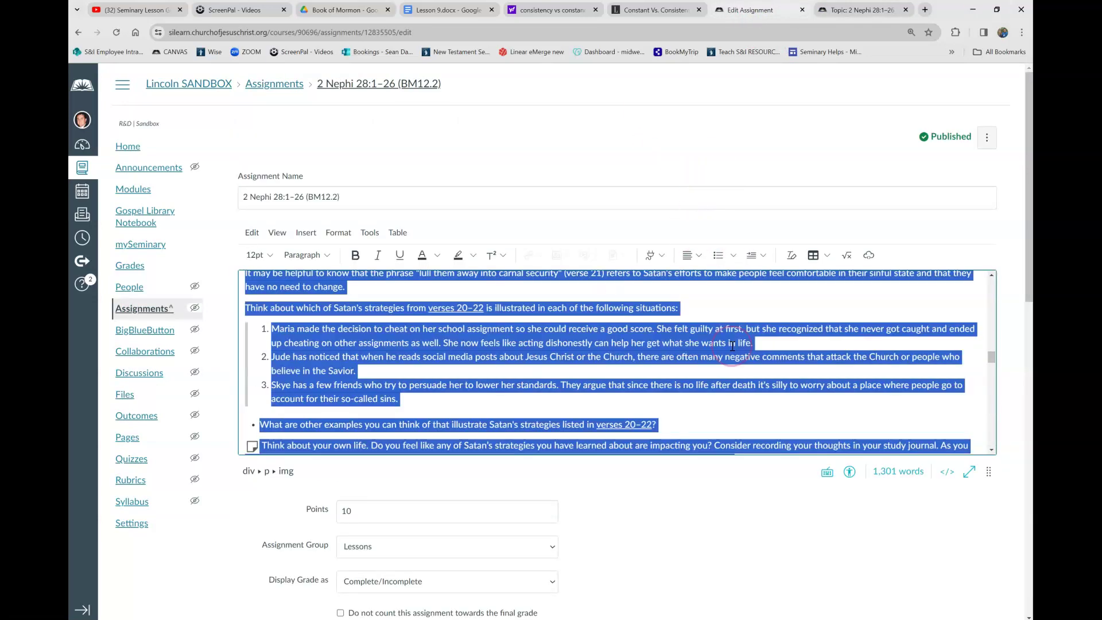
pyautogui.scroll(-12, 810, 465)
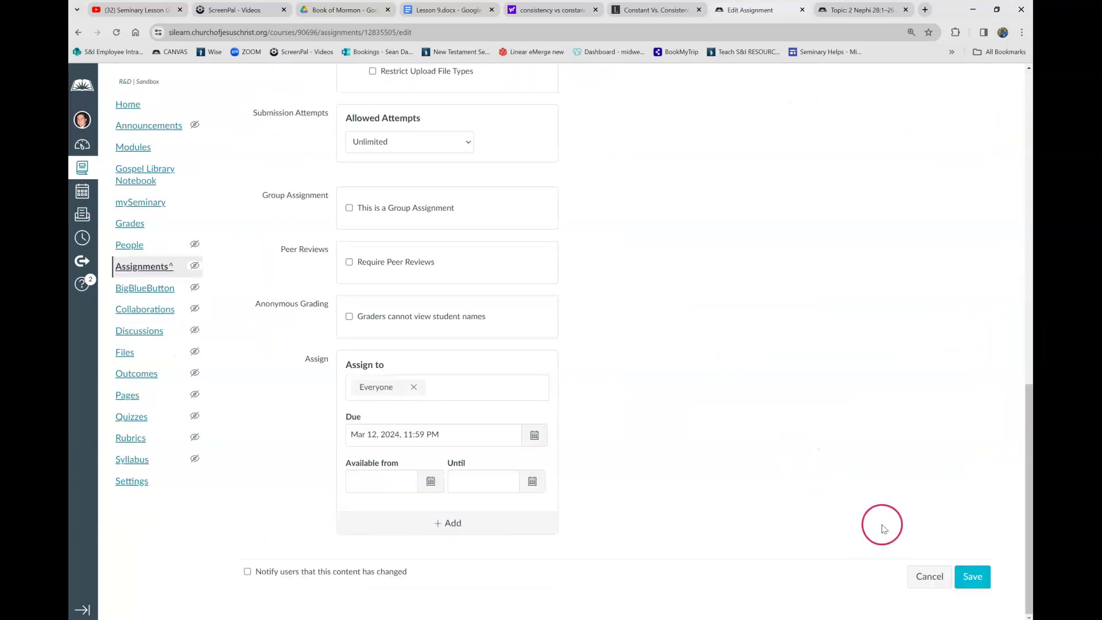
pyautogui.click(940, 579)
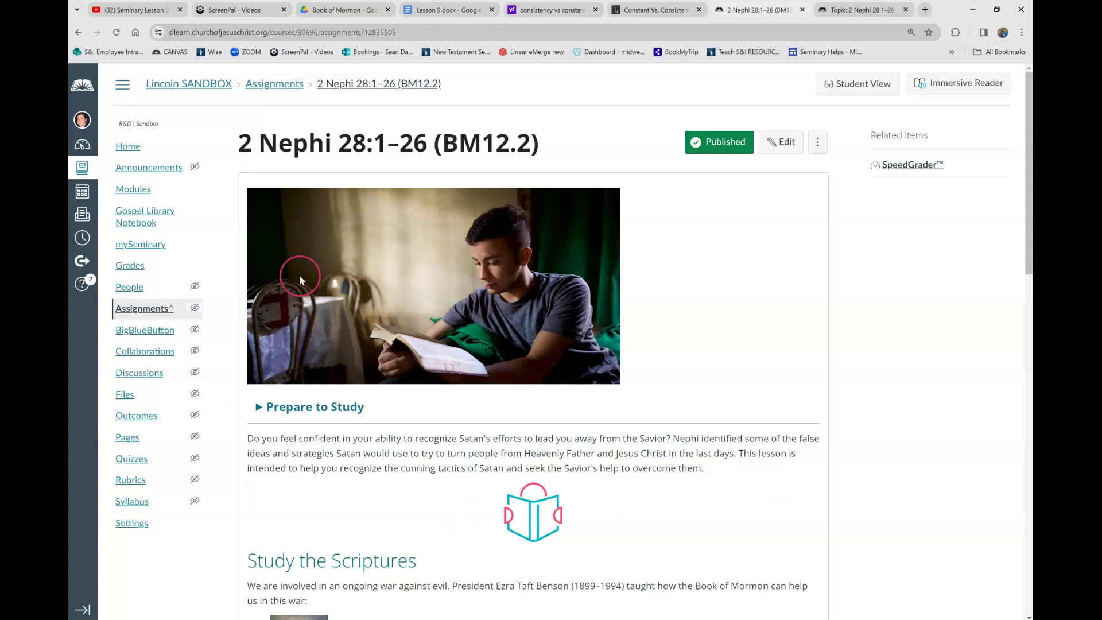
# - Open the course modules and remove the 2 Nephi 28:1–26 (BM12.2) assignment from the March 18–24: 2 Nephi 31–33 (BM13) module
pyautogui.click(138, 191)
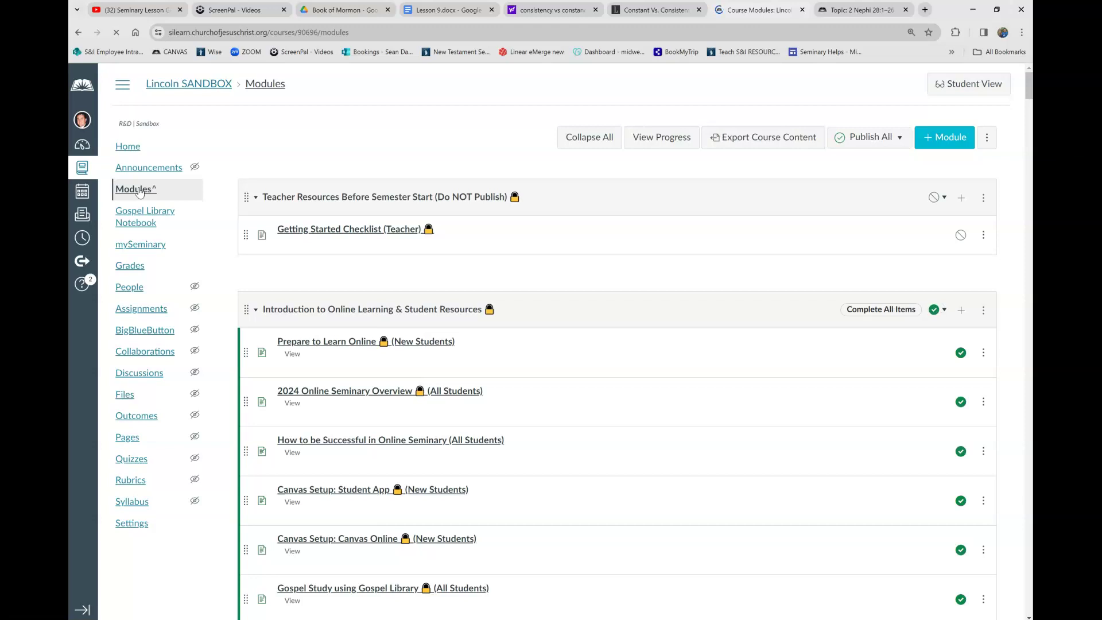
pyautogui.scroll(-20, 431, 448)
pyautogui.scroll(-20, 435, 450)
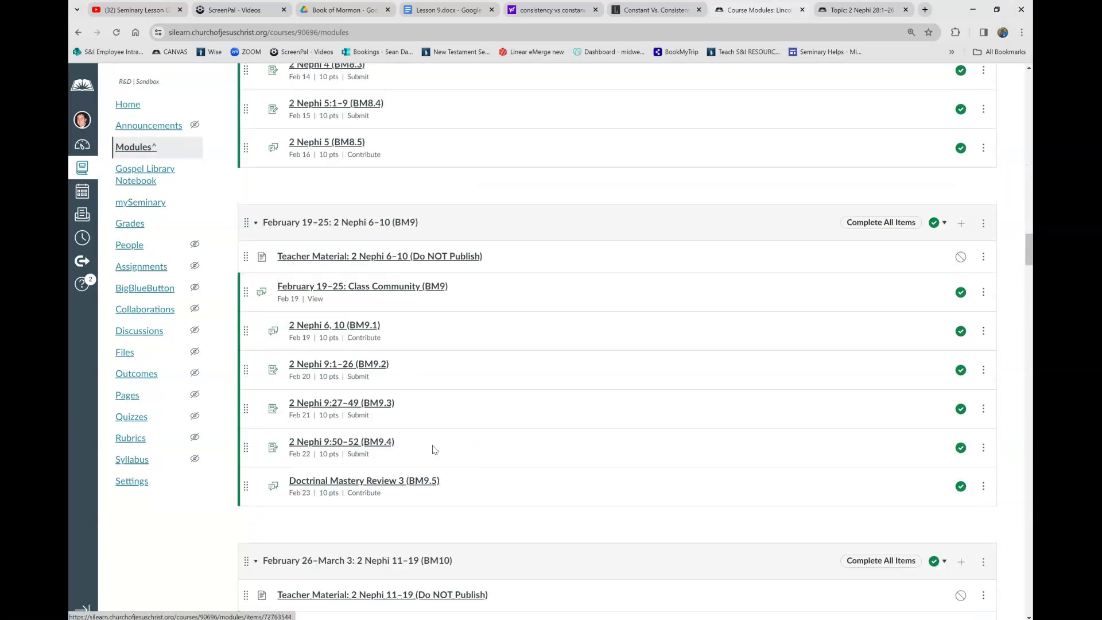
pyautogui.scroll(-20, 434, 450)
pyautogui.scroll(-3, 435, 450)
pyautogui.click(405, 212)
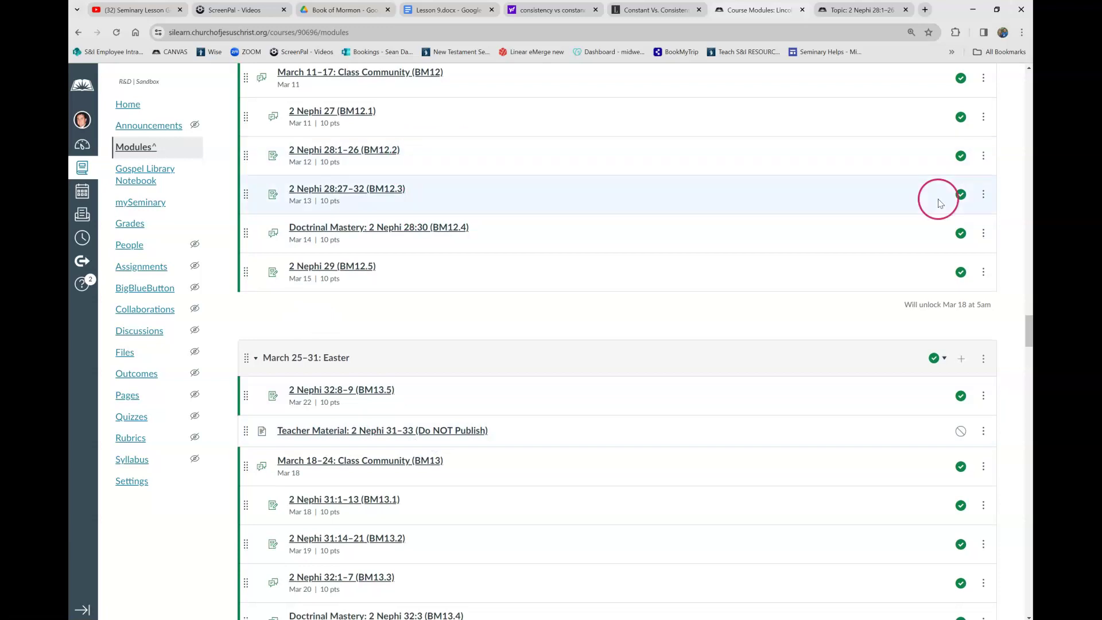
pyautogui.click(983, 155)
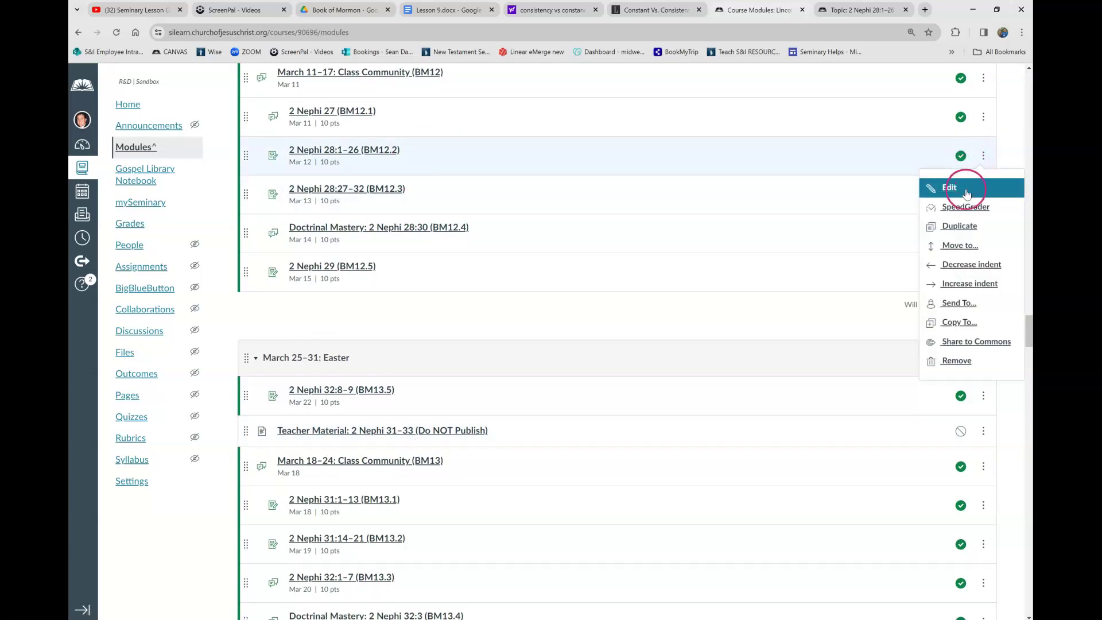
pyautogui.click(961, 304)
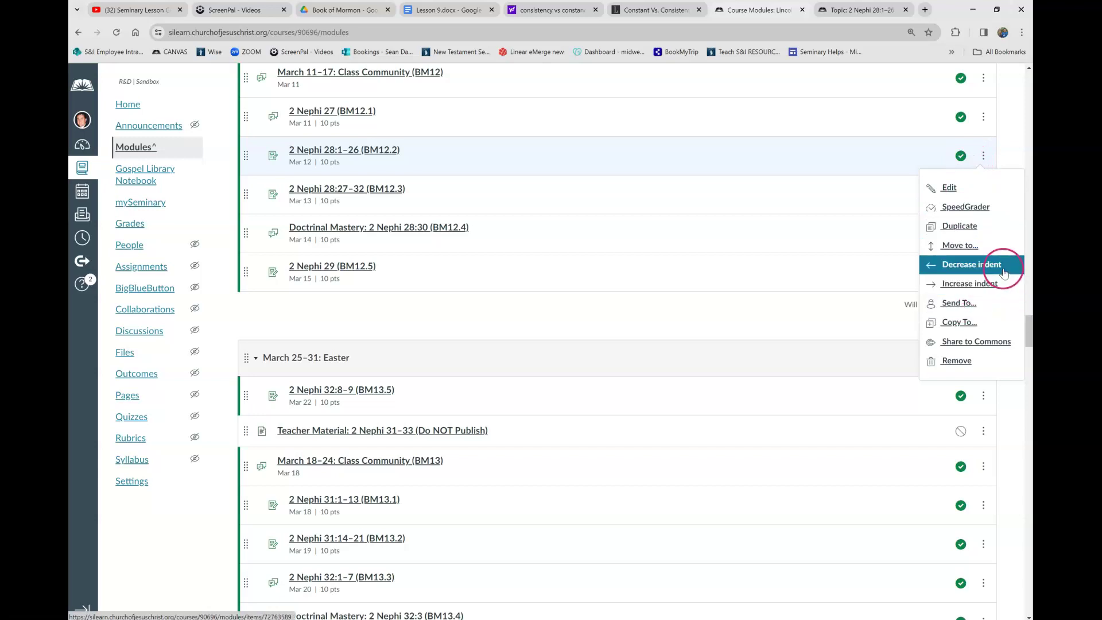
pyautogui.click(957, 361)
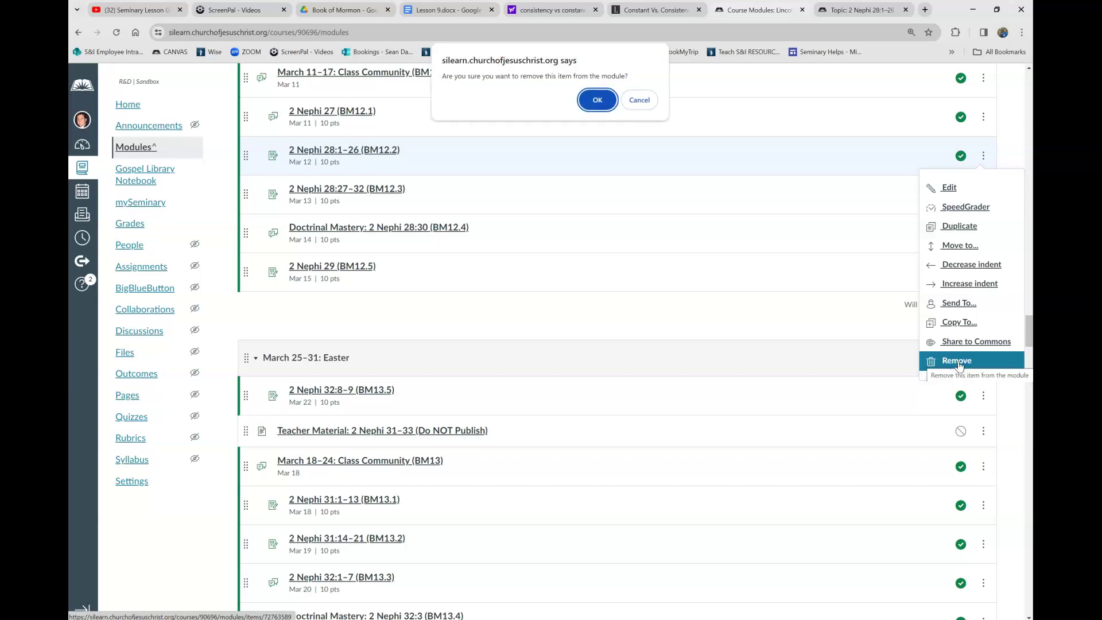
pyautogui.click(597, 101)
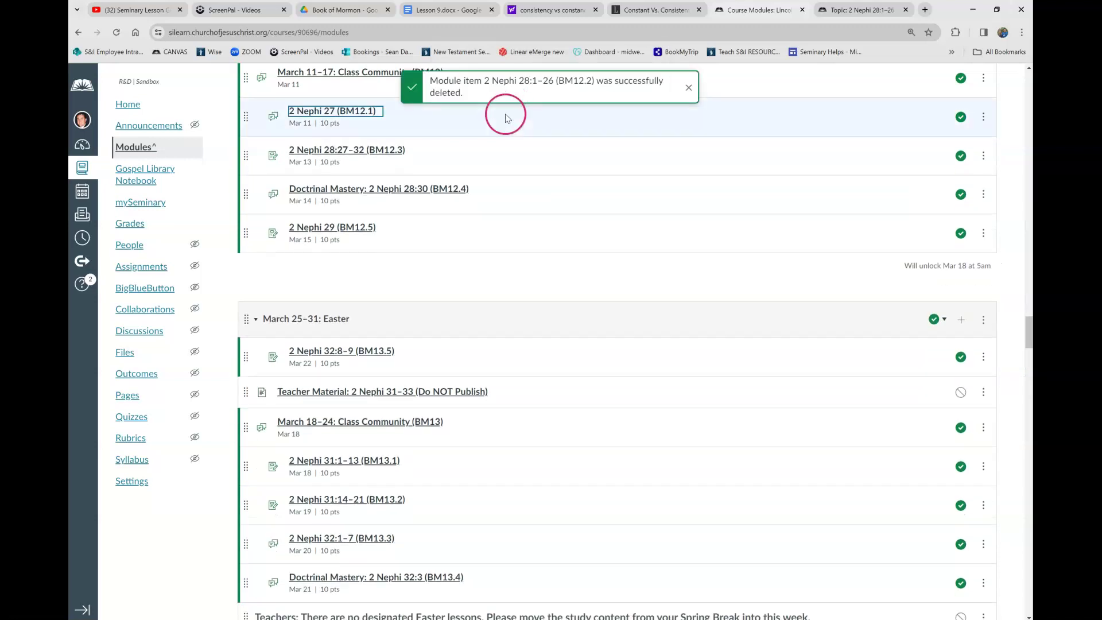
pyautogui.scroll(1, 465, 166)
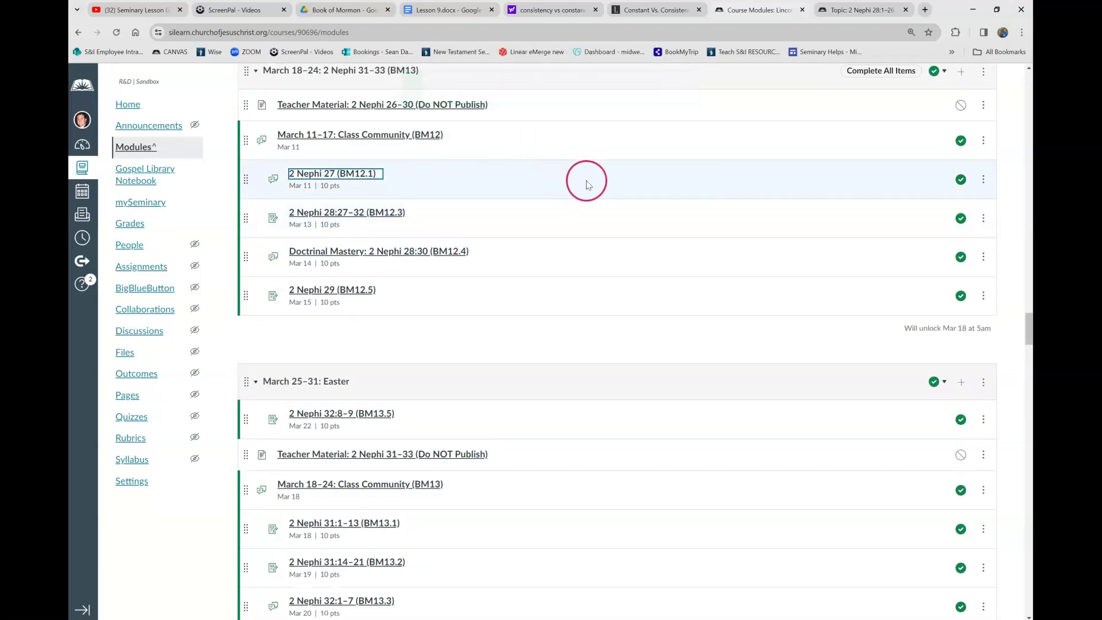
pyautogui.click(983, 79)
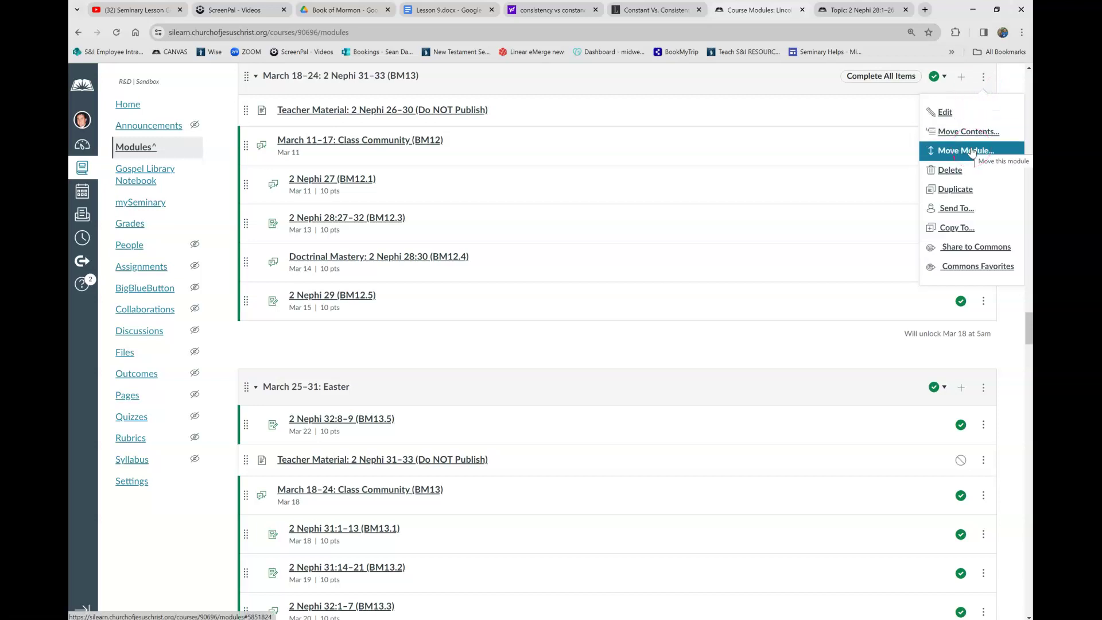
pyautogui.click(969, 178)
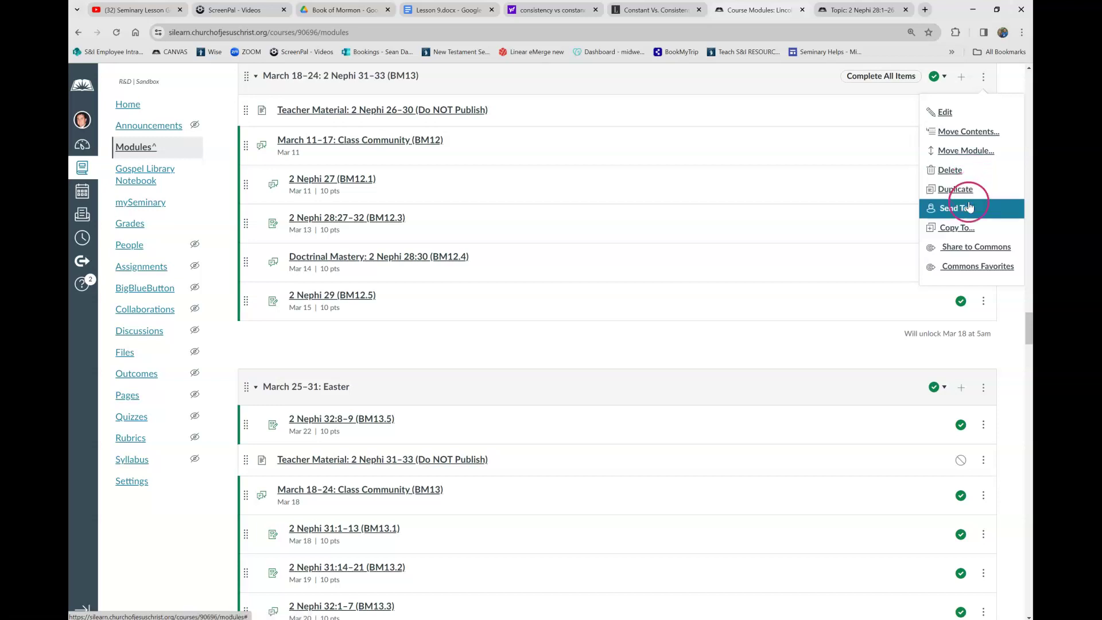
pyautogui.click(862, 118)
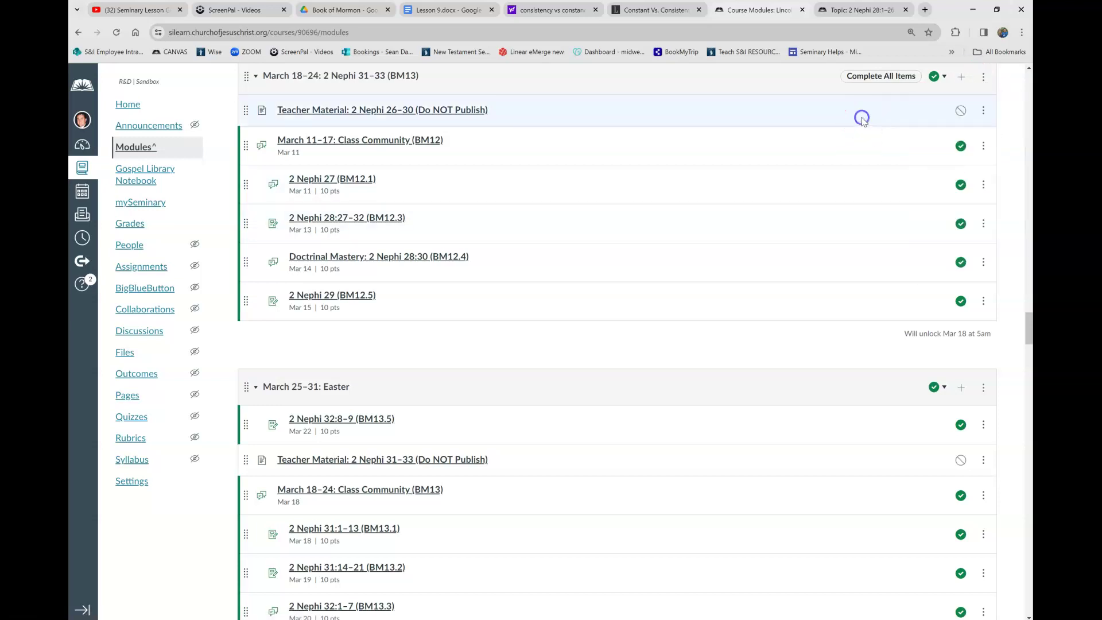
# - Add the existing 2 Nephi 28:1–26 (BM12.2) discussion to the March 18–24 module, unindented, and place it directly after 2 Nephi 27 (BM12.1)
pyautogui.click(962, 79)
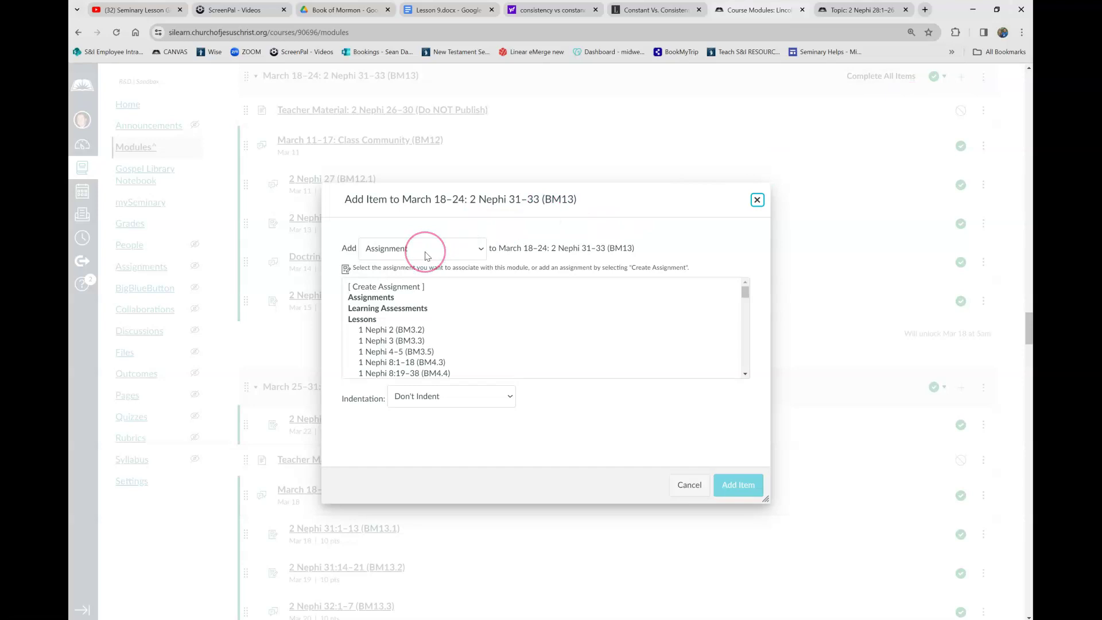
pyautogui.click(481, 248)
pyautogui.click(399, 305)
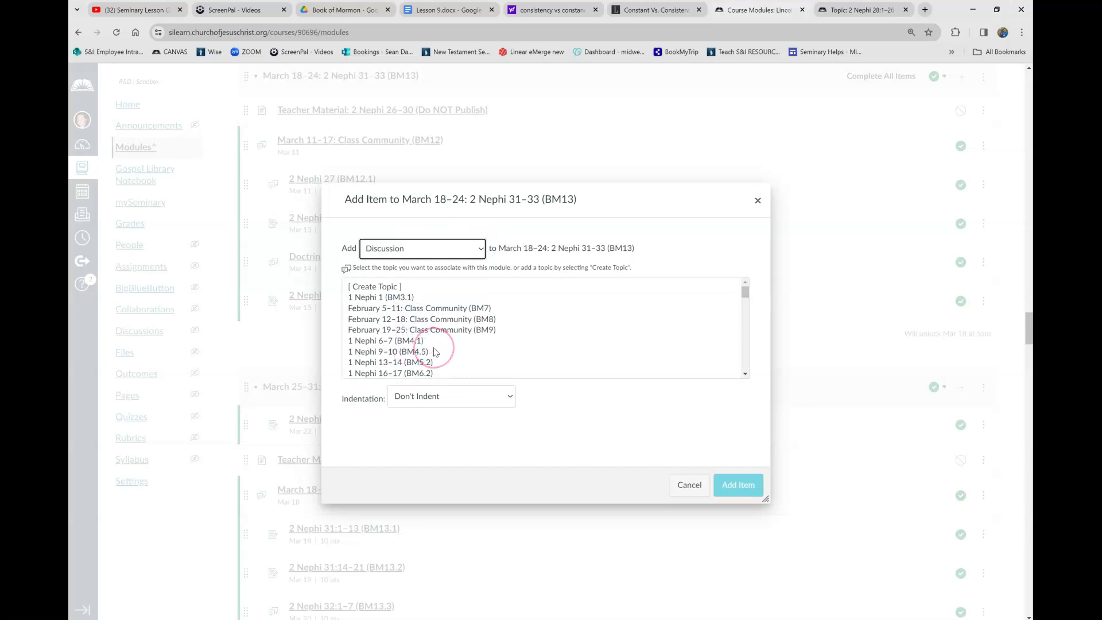
pyautogui.scroll(-3, 435, 351)
pyautogui.scroll(-1, 435, 352)
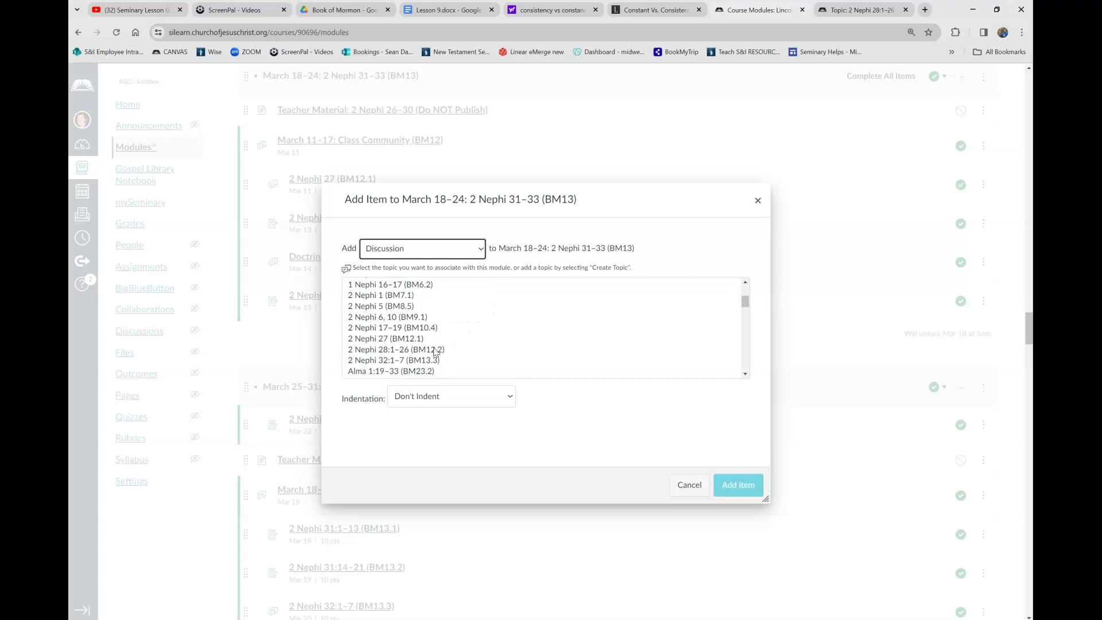
pyautogui.click(406, 340)
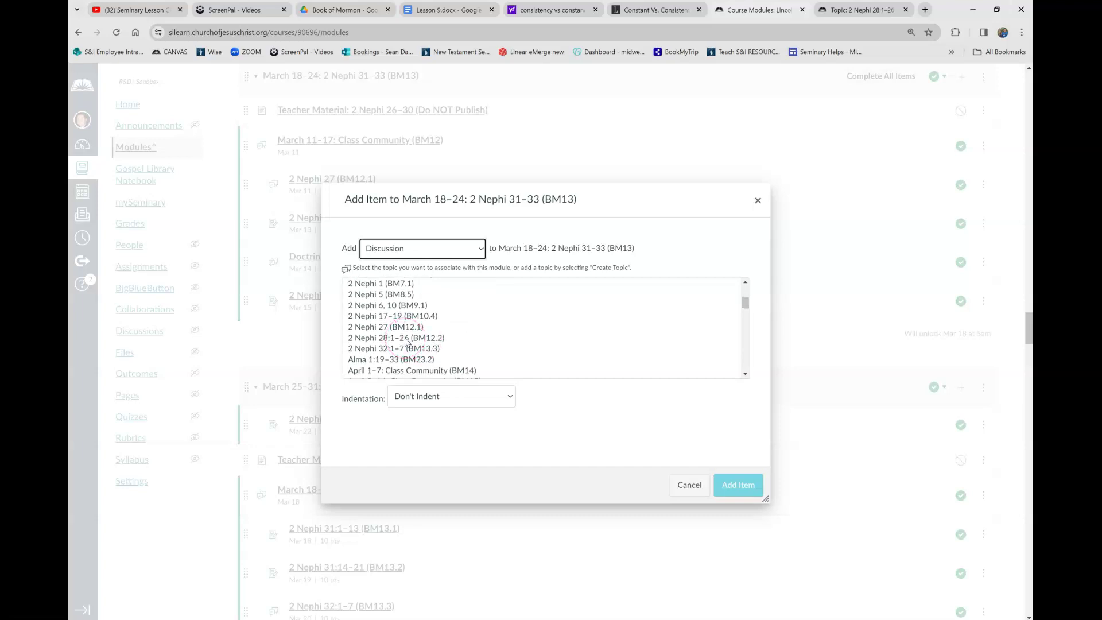
pyautogui.click(406, 339)
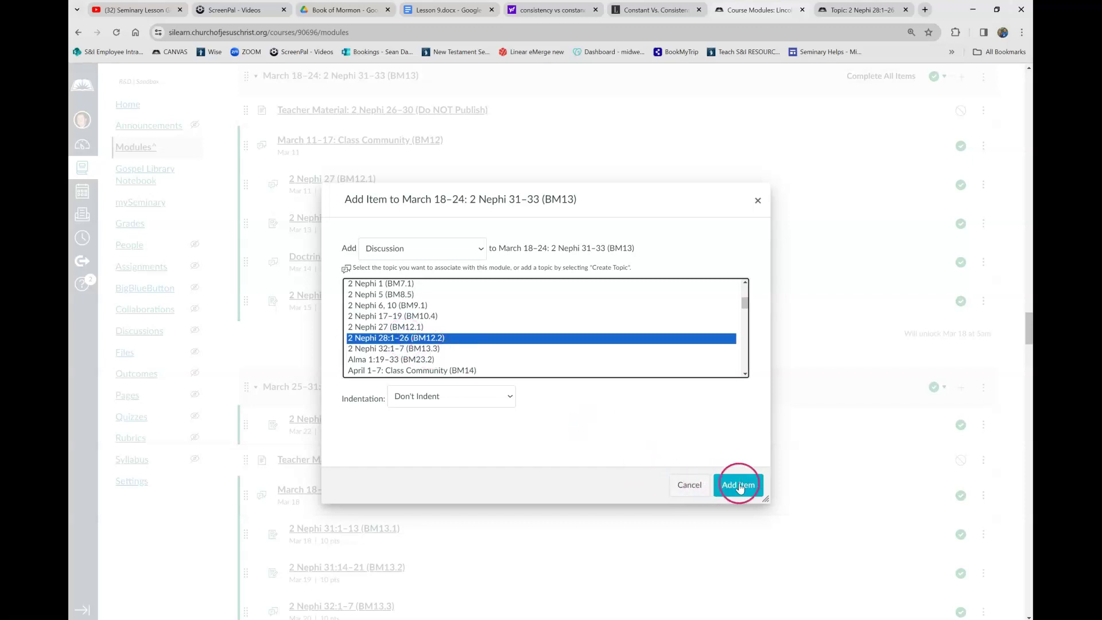
pyautogui.click(738, 484)
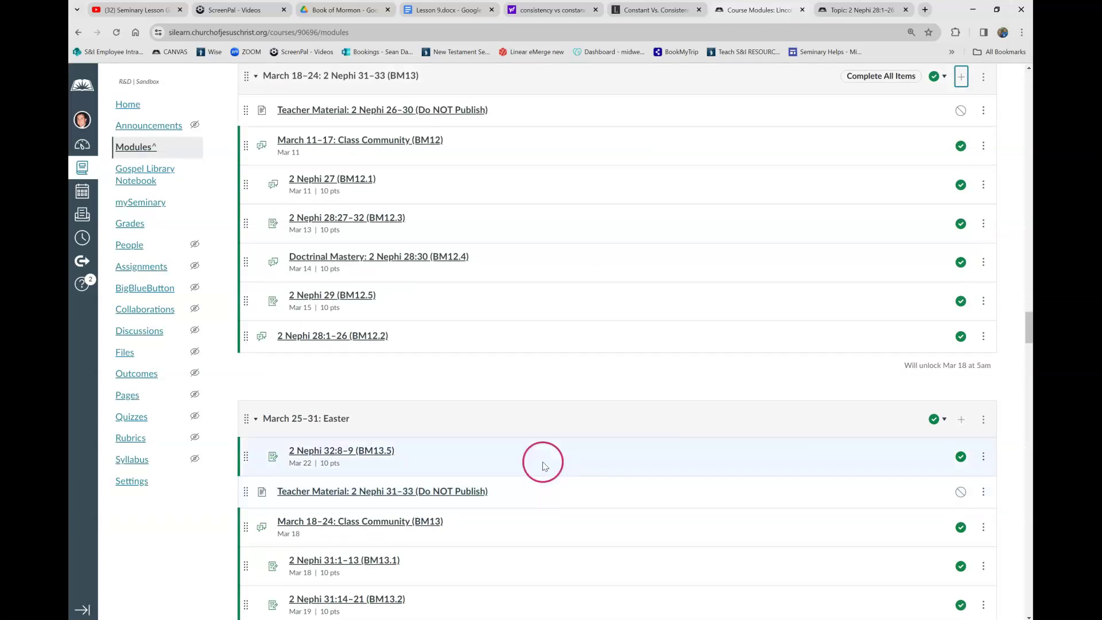
pyautogui.moveTo(248, 336); pyautogui.dragTo(256, 214)
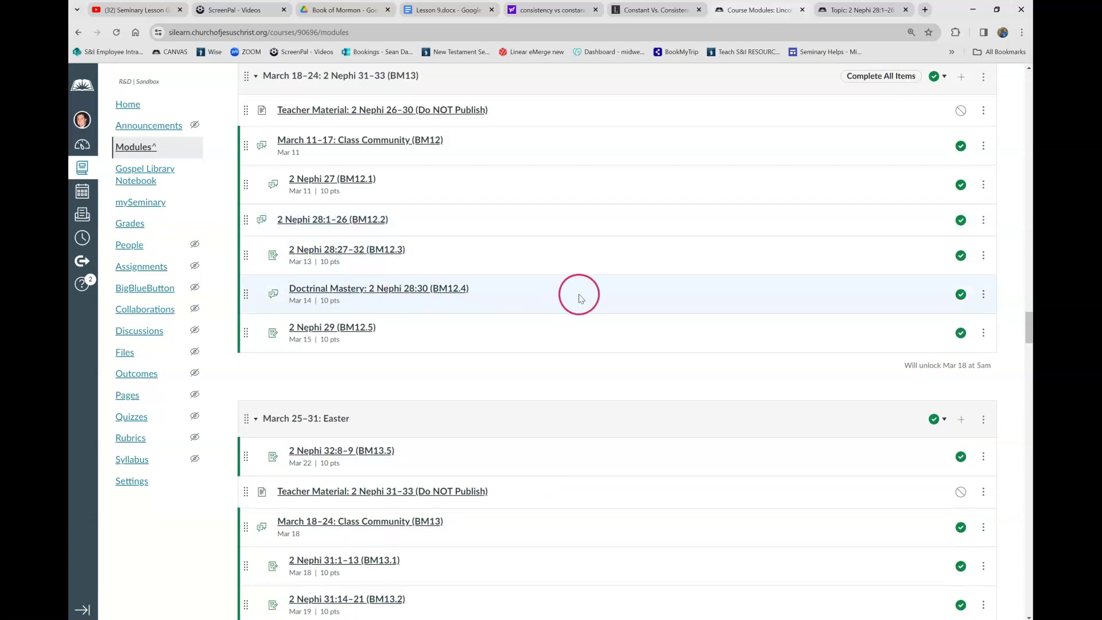